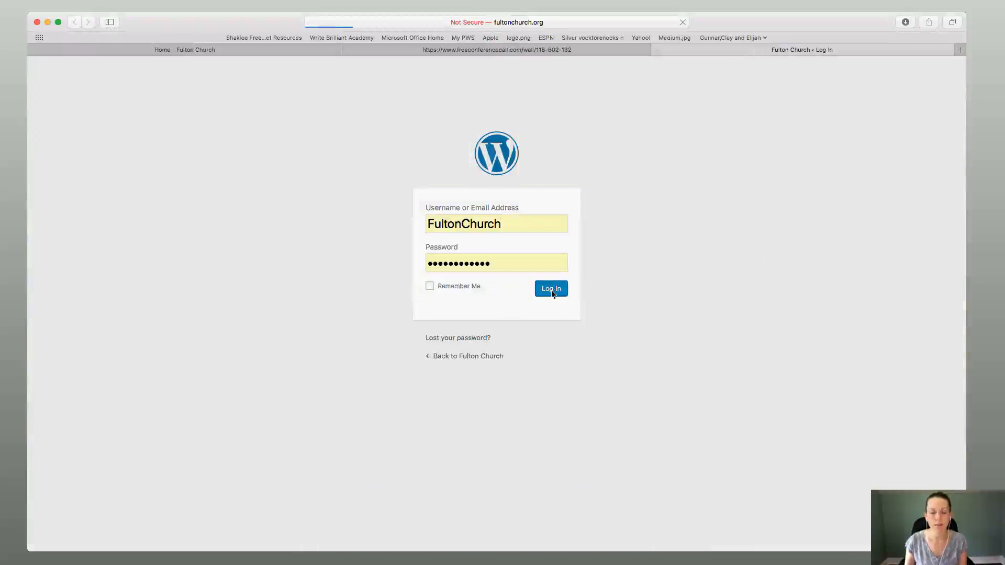
# - Switch to the Fulton Church home page and reload it so the site opens as the logged-in administrator
pyautogui.click(551, 16)
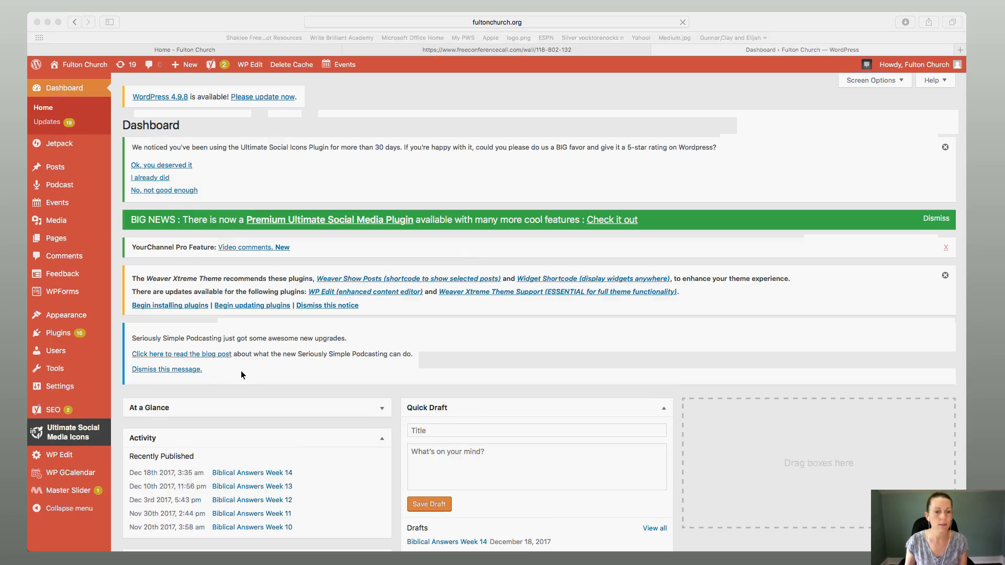
pyautogui.click(233, 52)
pyautogui.click(680, 22)
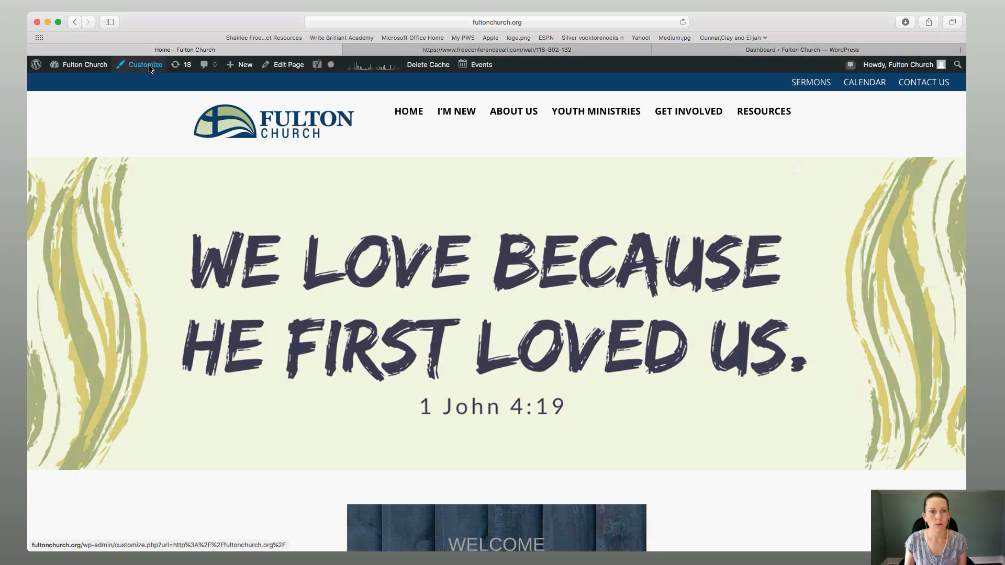
pyautogui.click(729, 50)
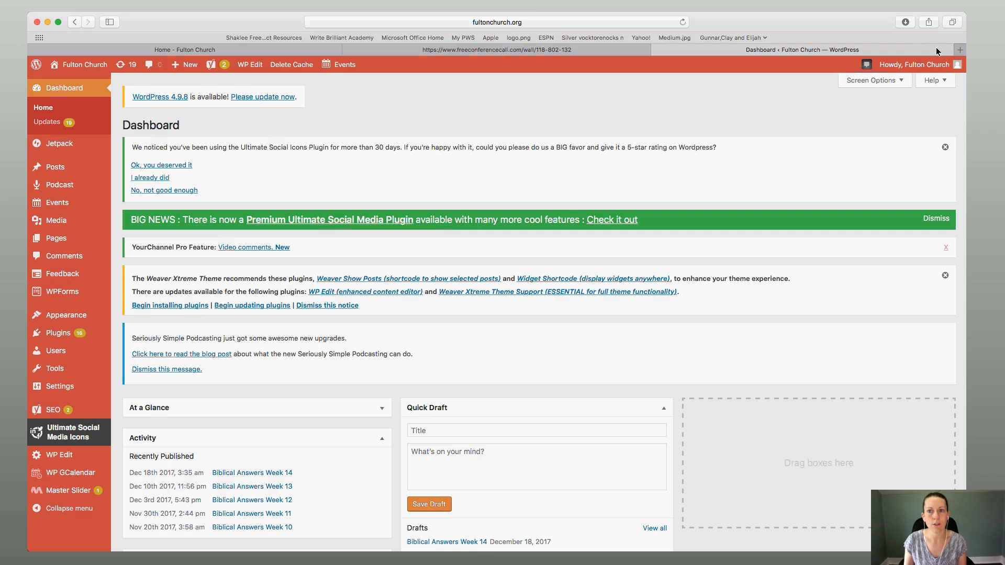
pyautogui.click(325, 49)
pyautogui.moveTo(866, 64)
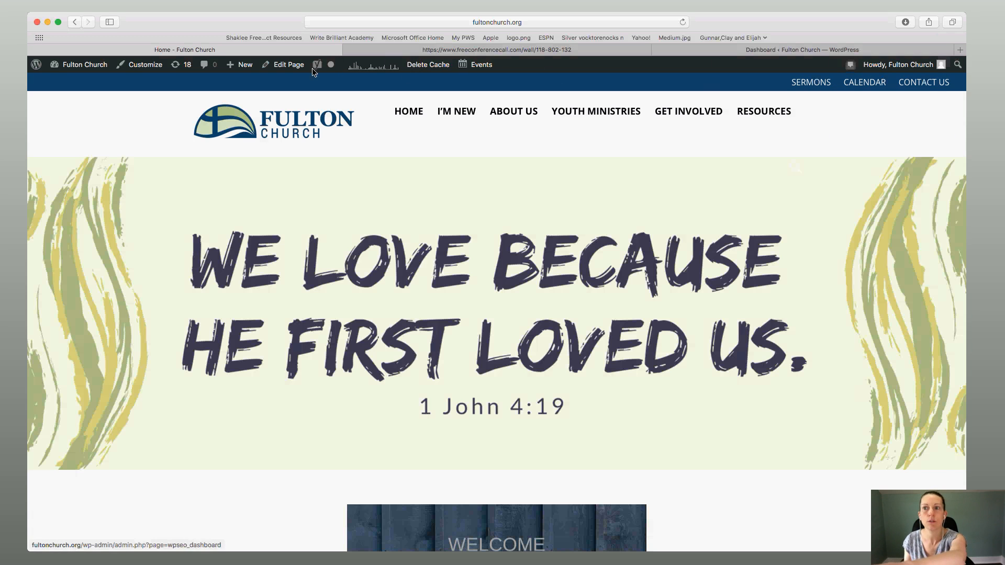
pyautogui.moveTo(241, 65)
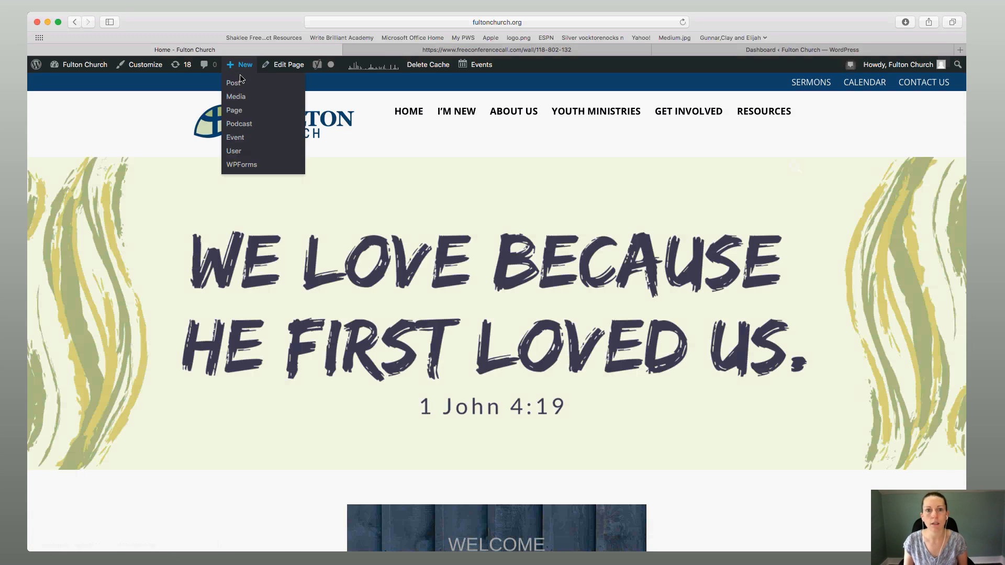
# - Open the home page for customizing and dismiss the Weaver Xtreme Version 3 notice
pyautogui.click(144, 65)
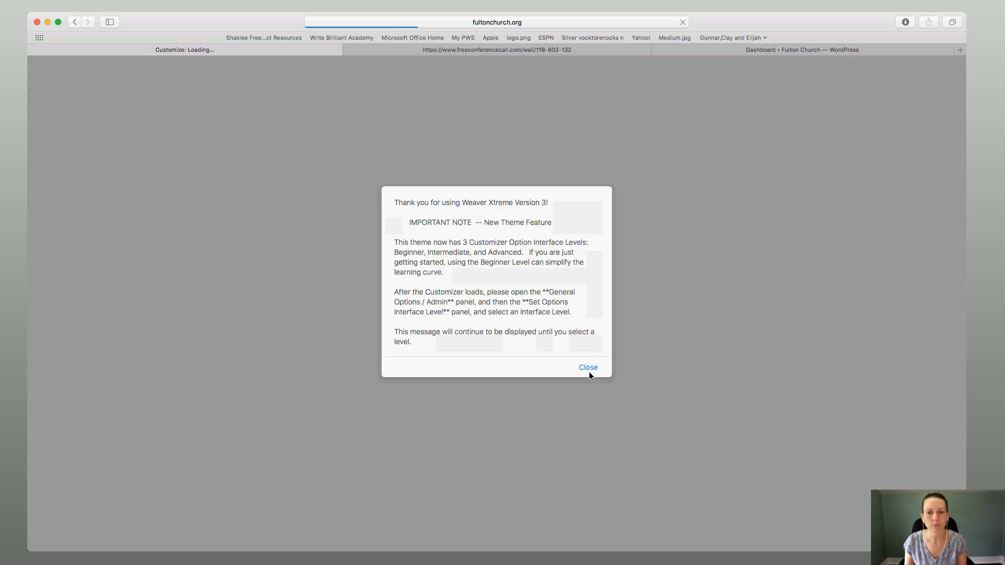
pyautogui.click(588, 368)
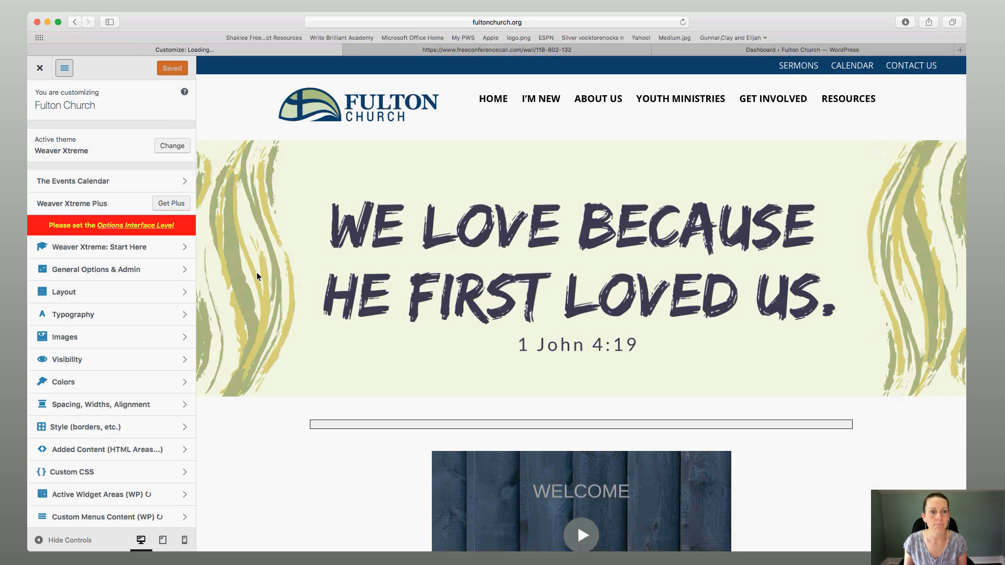
# - Add the line "Non-Denominational" below the office hours in the Fulton Church footer text widget
pyautogui.scroll(-15, 288, 244)
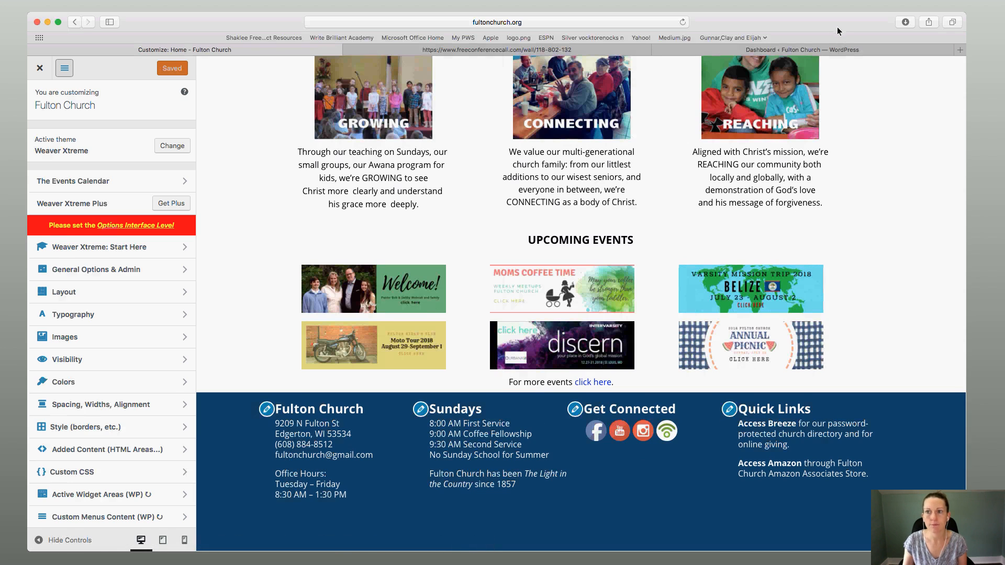
pyautogui.press('super+Tab')
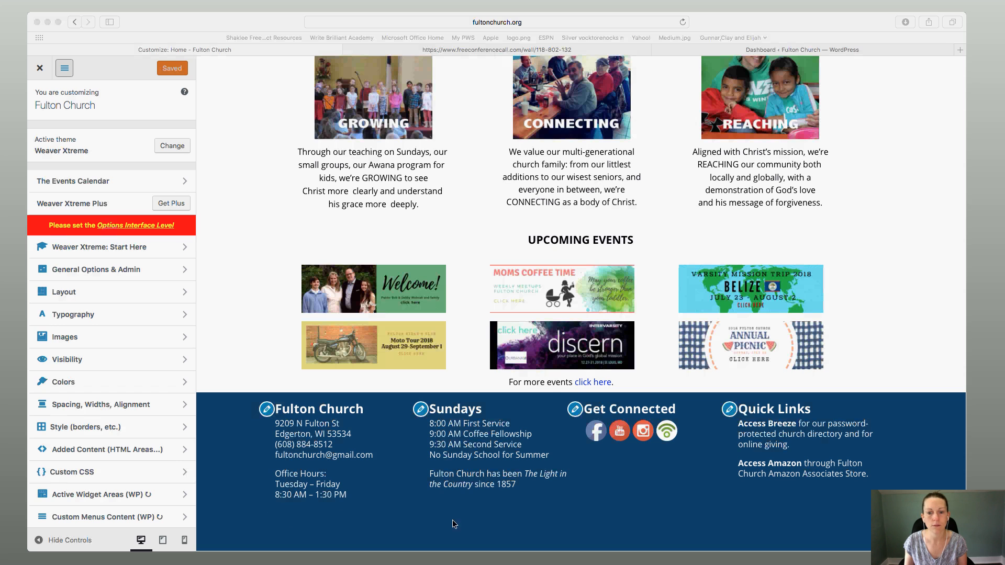
pyautogui.click(266, 414)
pyautogui.click(267, 413)
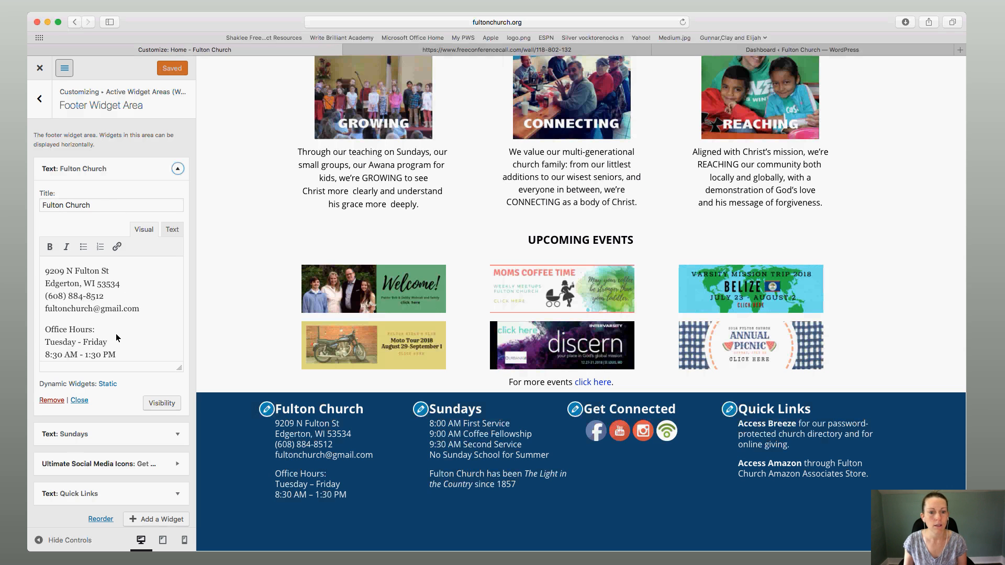
pyautogui.scroll(-1, 115, 334)
pyautogui.click(120, 350)
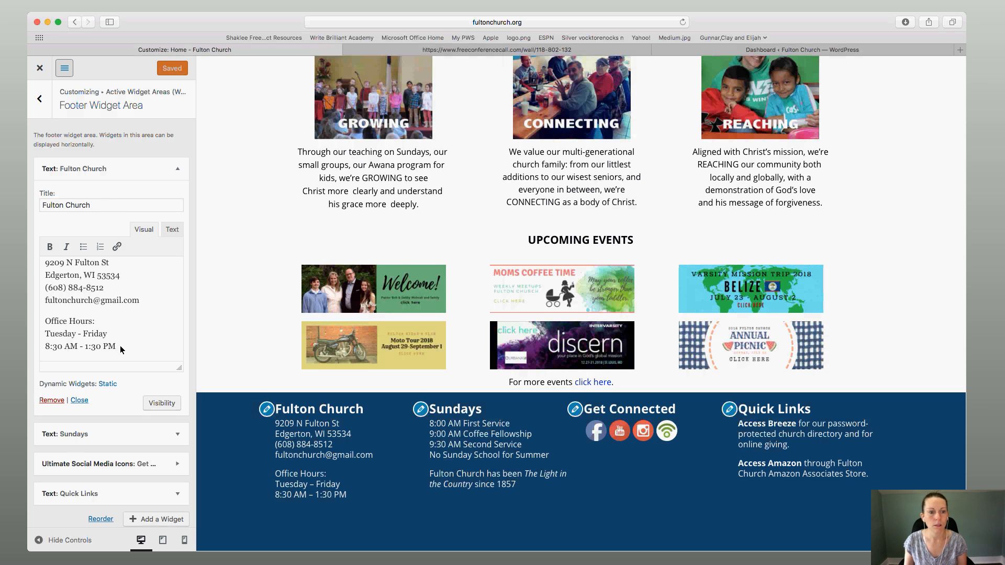
pyautogui.press('Return')
pyautogui.write('Non-Denominational')
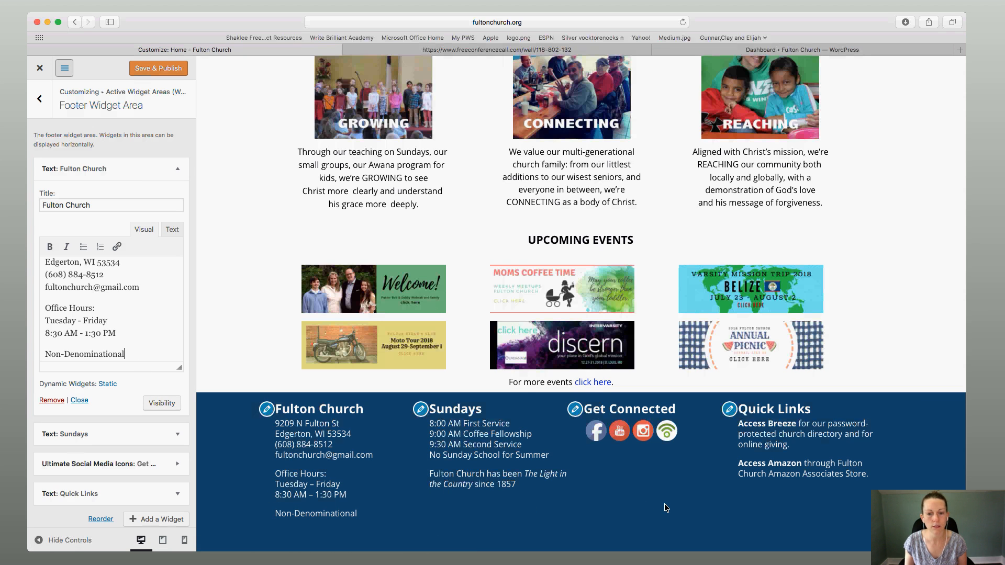
pyautogui.click(517, 524)
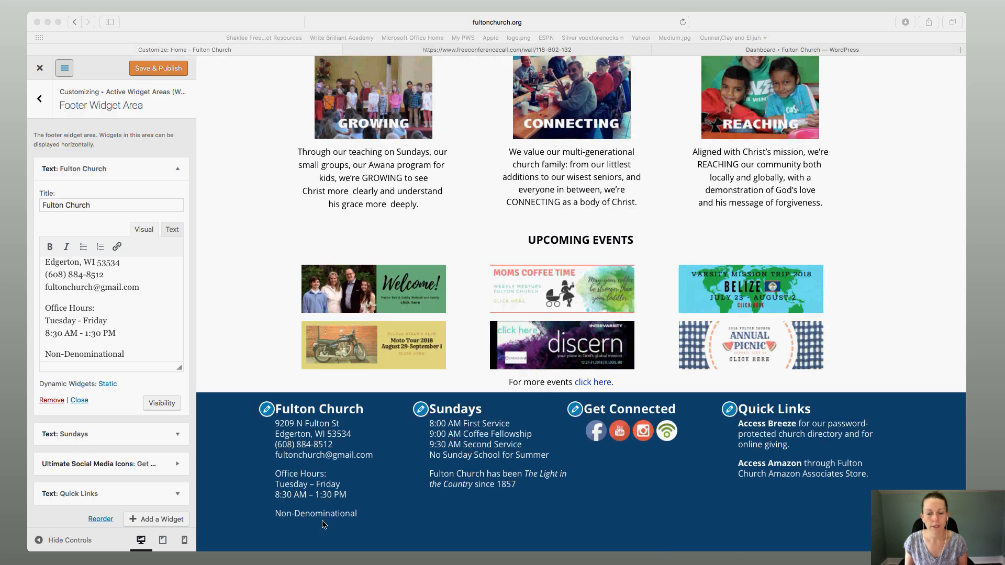
# - Delete the "Non-Denominational" line from the Fulton Church footer text widget
pyautogui.click(137, 356)
pyautogui.moveTo(137, 356); pyautogui.dragTo(6, 357)
pyautogui.press('BackSpace')
pyautogui.press('BackSpace')
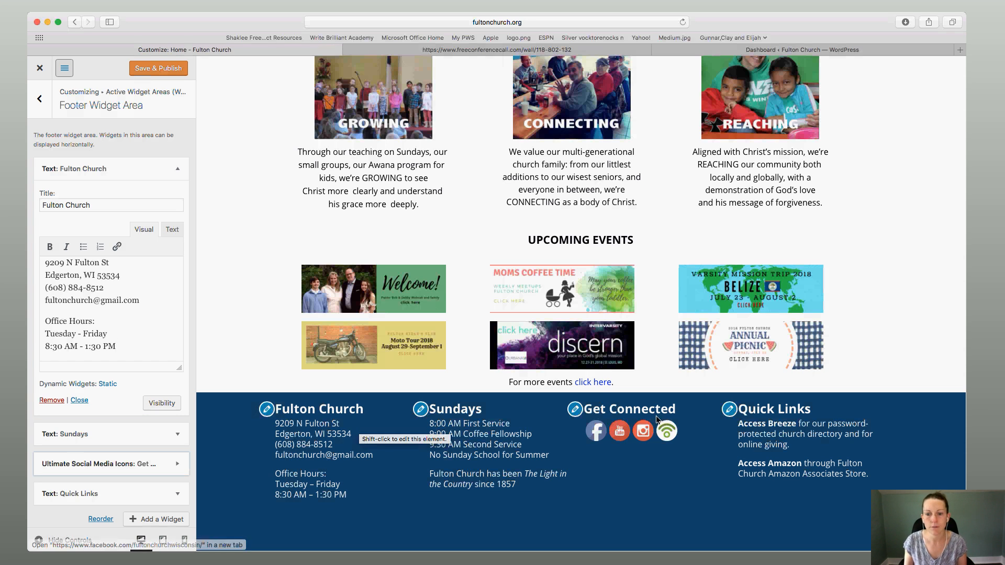
# - Open the Get Connected and Quick Links footer widgets to review their contents
pyautogui.click(575, 410)
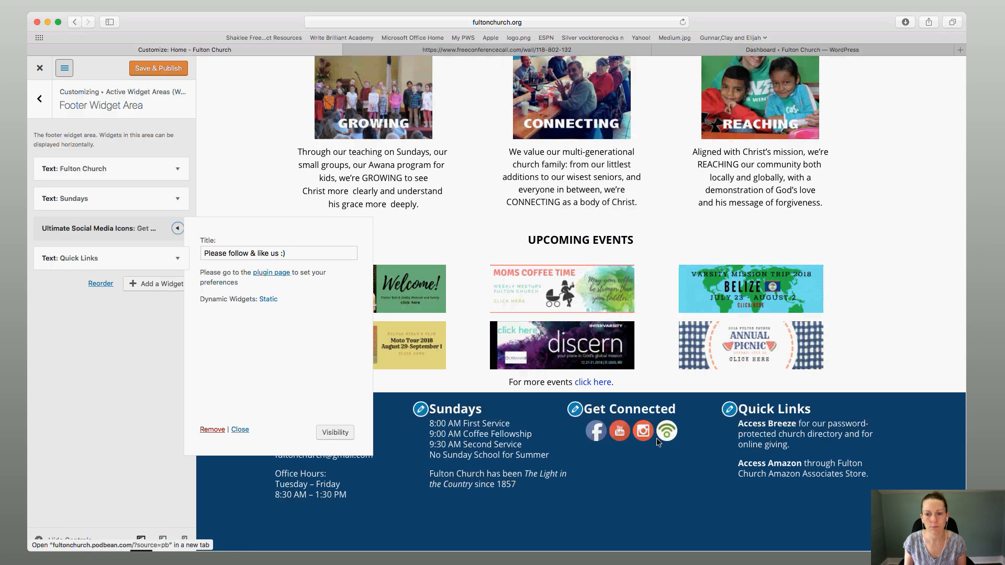
pyautogui.click(731, 410)
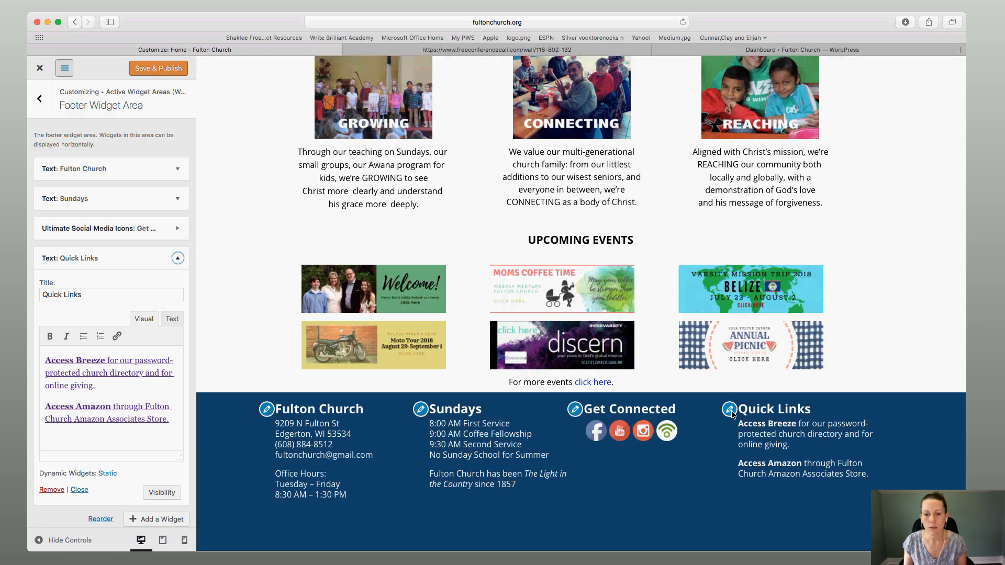
# - Add a closing line reading "Non-Denomination" below the 1857 sentence in the Sundays footer widget
pyautogui.click(422, 411)
pyautogui.click(154, 380)
pyautogui.press('Return')
pyautogui.write('No')
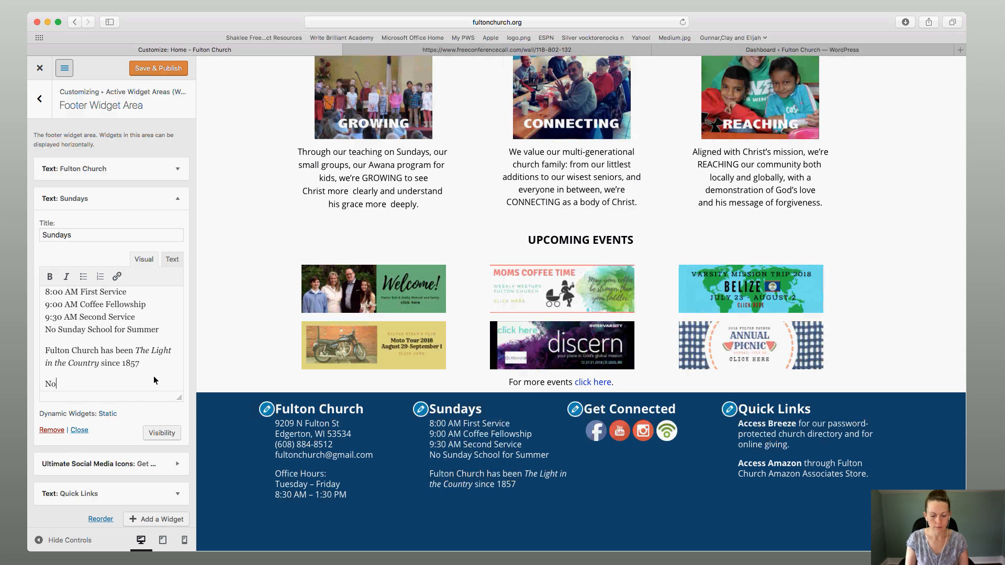
pyautogui.write('n-Denomi')
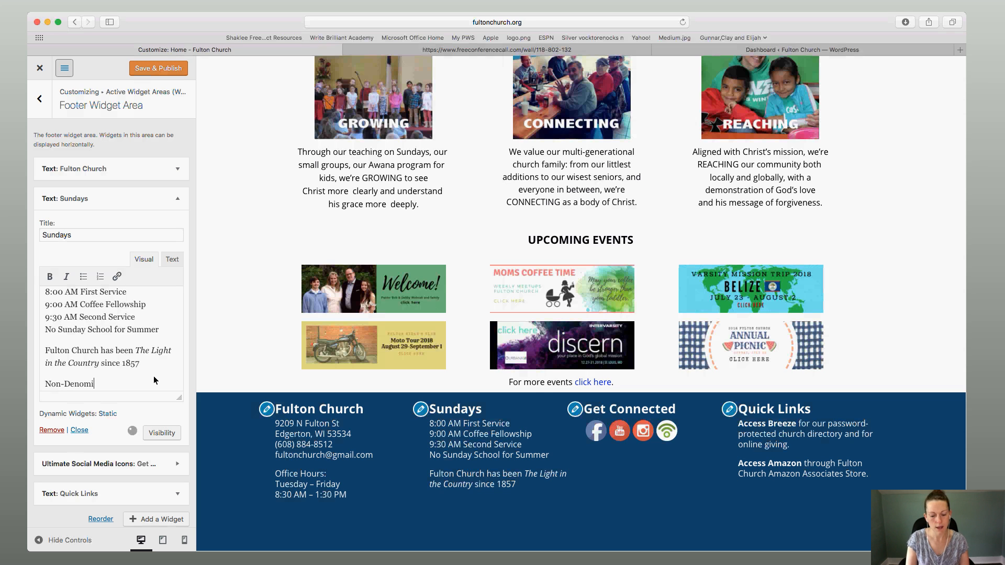
pyautogui.write('national')
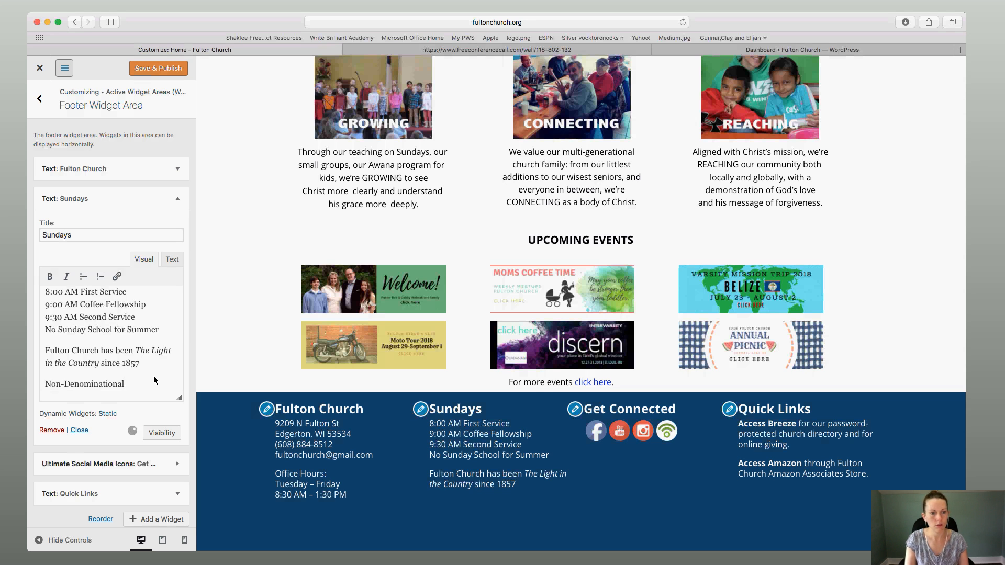
pyautogui.press('BackSpace')
pyautogui.press('BackSpace')
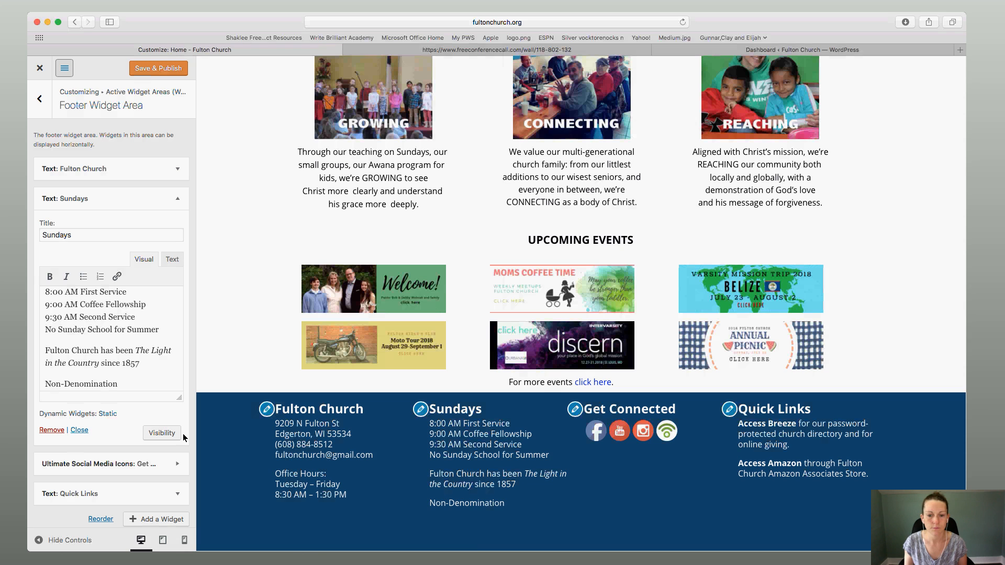
# - Delete the closing "Non-Denomination" line from the Sundays footer widget
pyautogui.moveTo(123, 386); pyautogui.dragTo(35, 386)
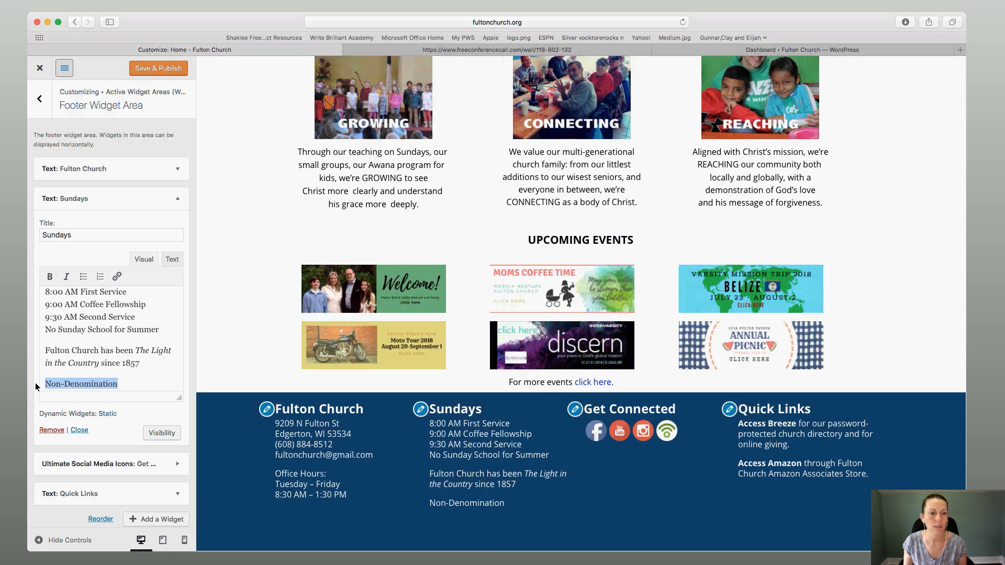
pyautogui.press('BackSpace')
pyautogui.press('BackSpace')
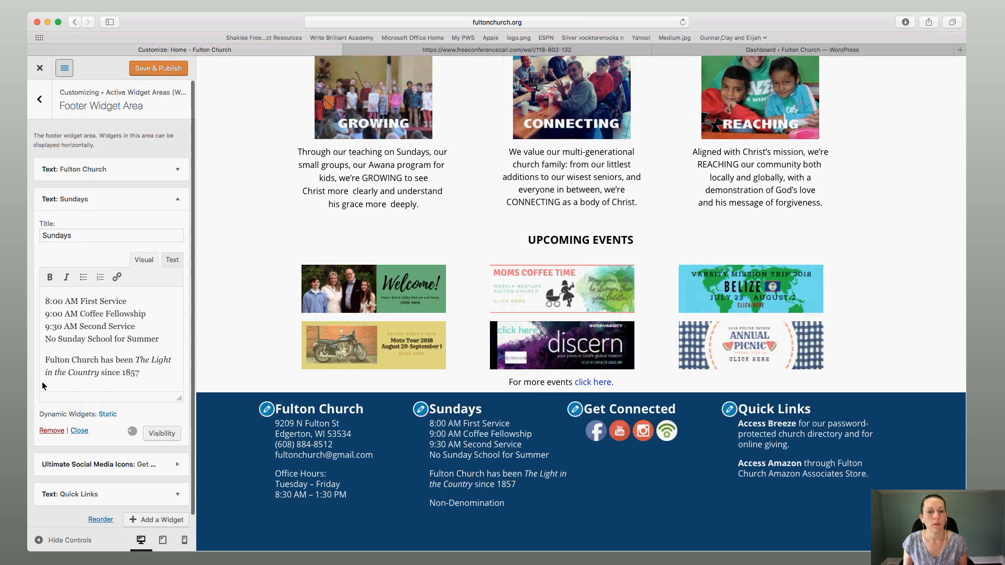
# - Insert "Non-Denominational" as the first line above the service times in the Sundays footer widget
pyautogui.click(46, 301)
pyautogui.press('Return')
pyautogui.press('Up')
pyautogui.write('Non-Denomina')
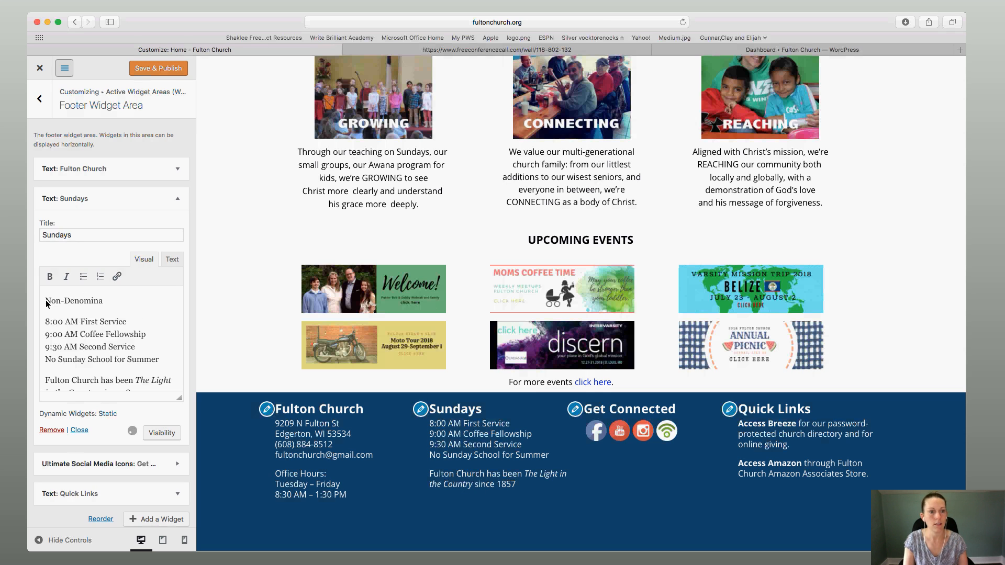
pyautogui.press('BackSpace')
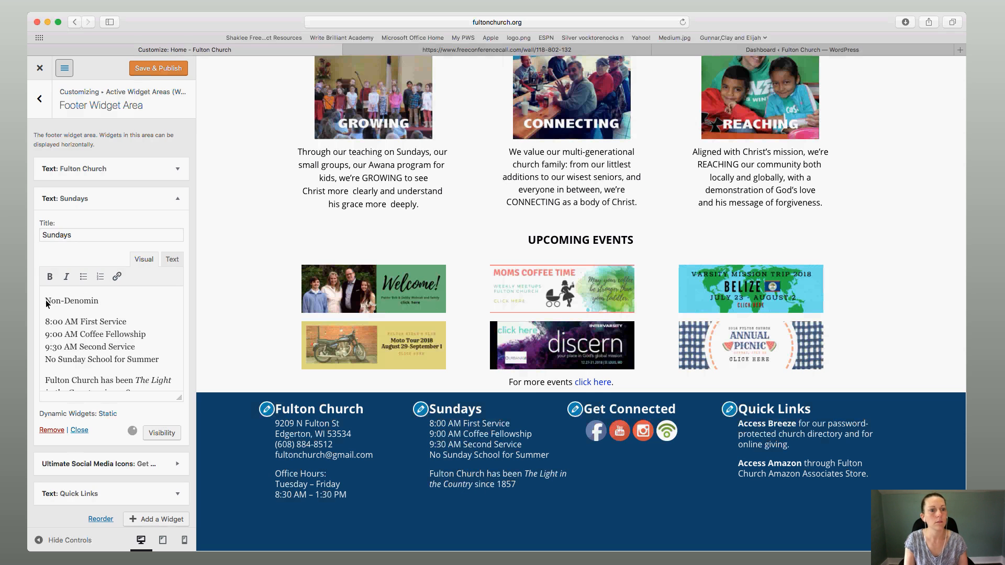
pyautogui.write('ational')
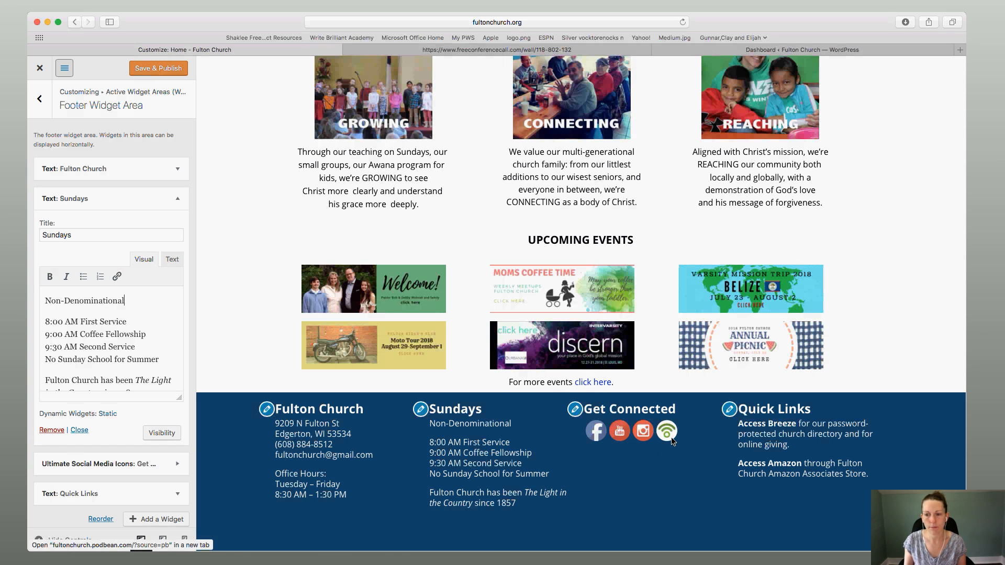
# - Check the home page preview, and delete the "Non-Denominational" line above the service times in the Sundays widget
pyautogui.scroll(15, 672, 440)
pyautogui.scroll(-2, 672, 441)
pyautogui.scroll(-15, 671, 438)
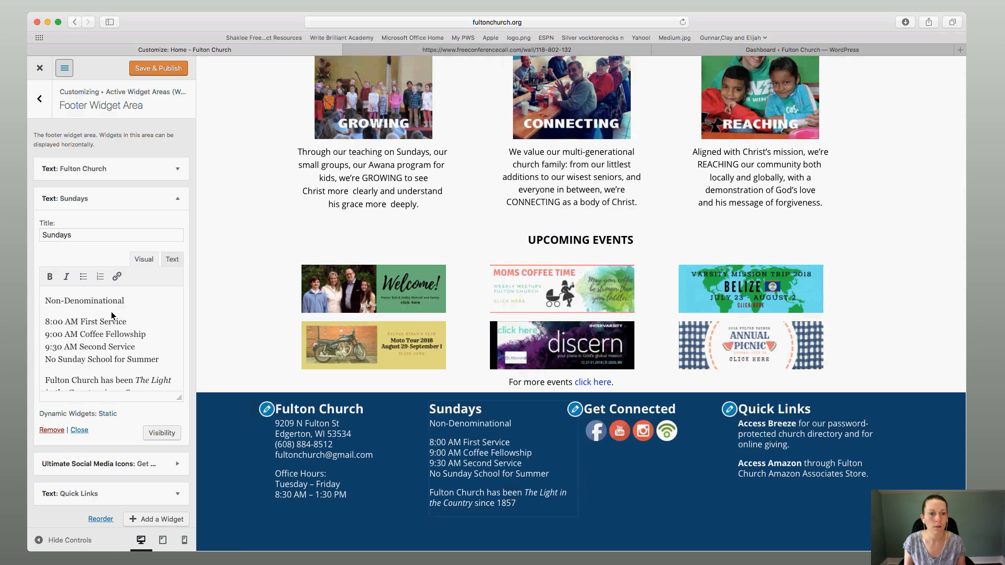
pyautogui.moveTo(46, 322); pyautogui.dragTo(42, 299)
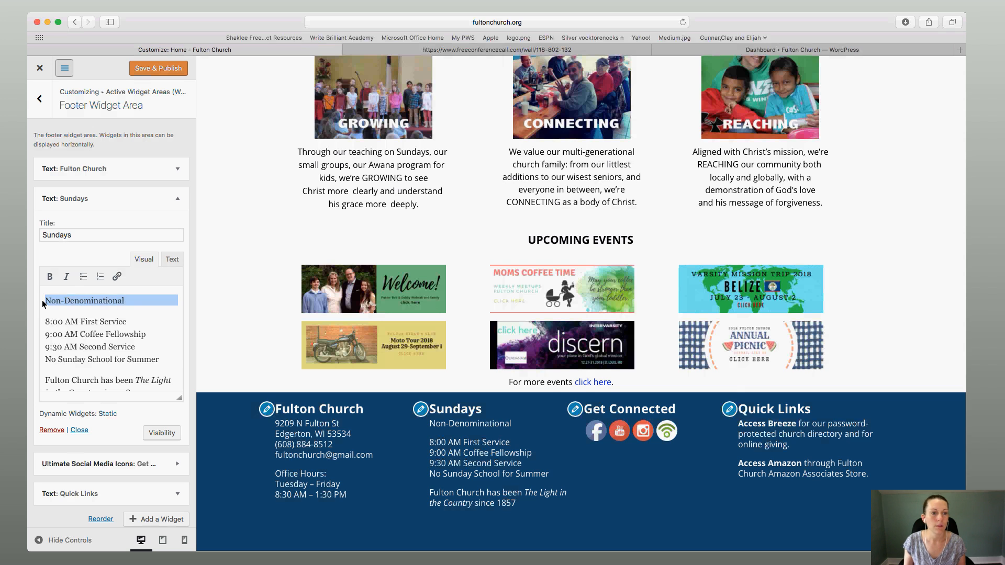
pyautogui.press('BackSpace')
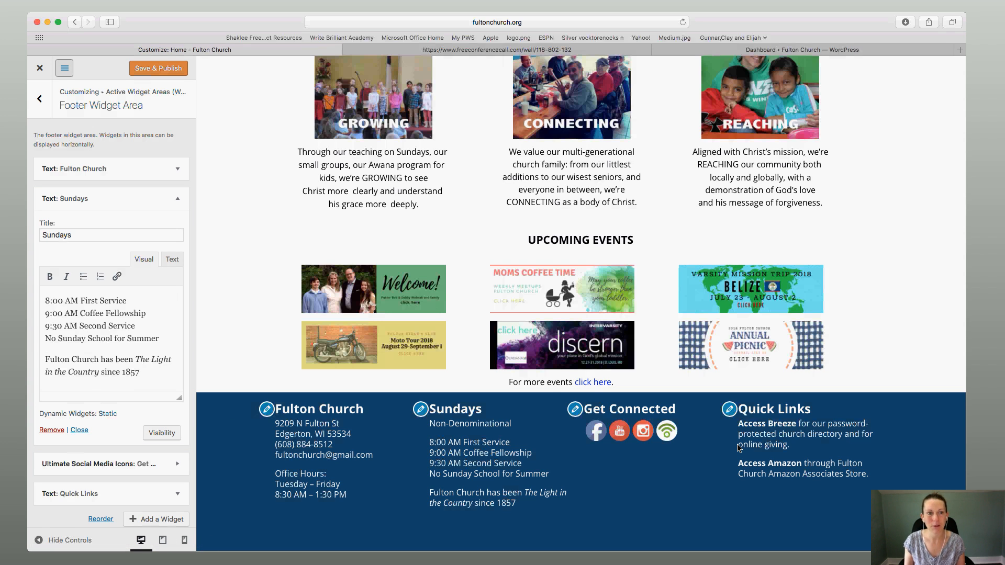
# - Add the sentence "We are a non-denominational church." below the Access Amazon link in the Quick Links footer widget
pyautogui.click(728, 411)
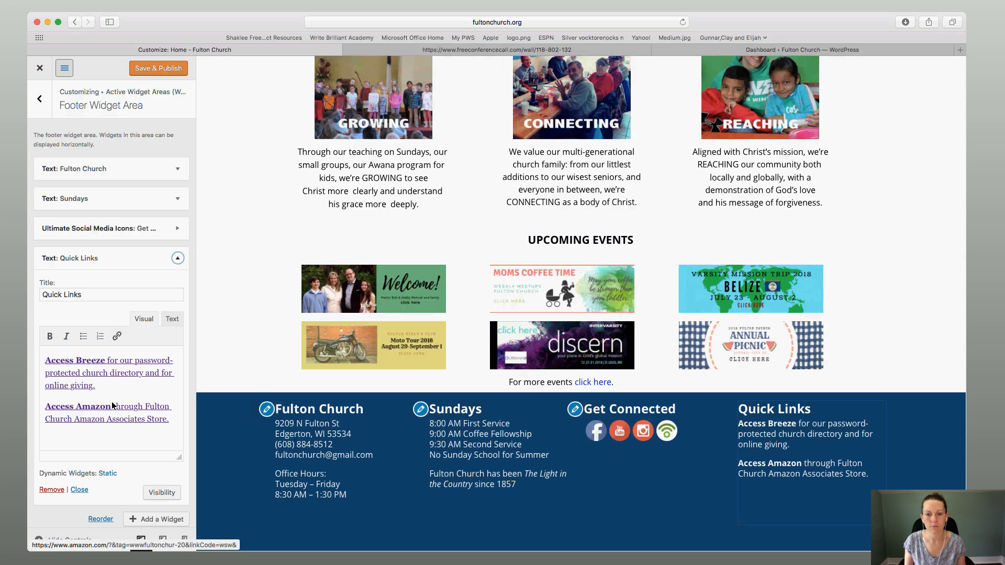
pyautogui.scroll(-2, 97, 378)
pyautogui.click(87, 416)
pyautogui.write('We are a non-')
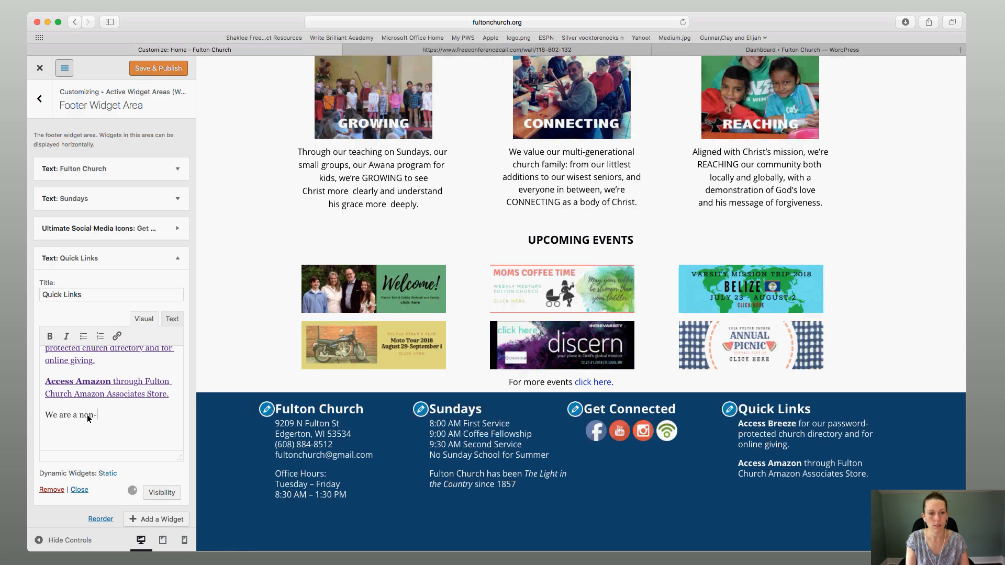
pyautogui.write('denominational church.')
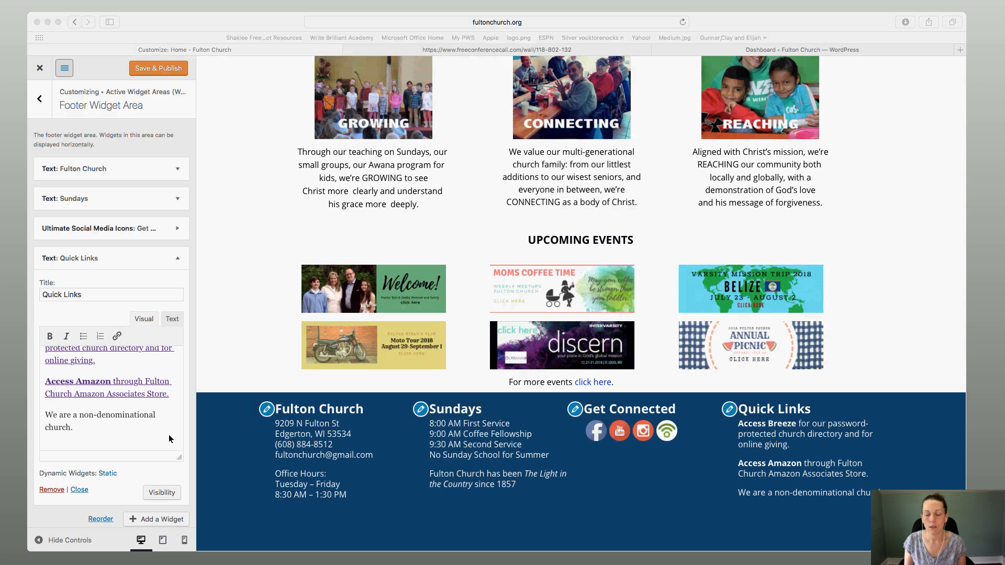
# - Make "non-denominational" bold in the Quick Links sentence and capitalize it as "Non-denominational", keeping the N bold
pyautogui.click(86, 418)
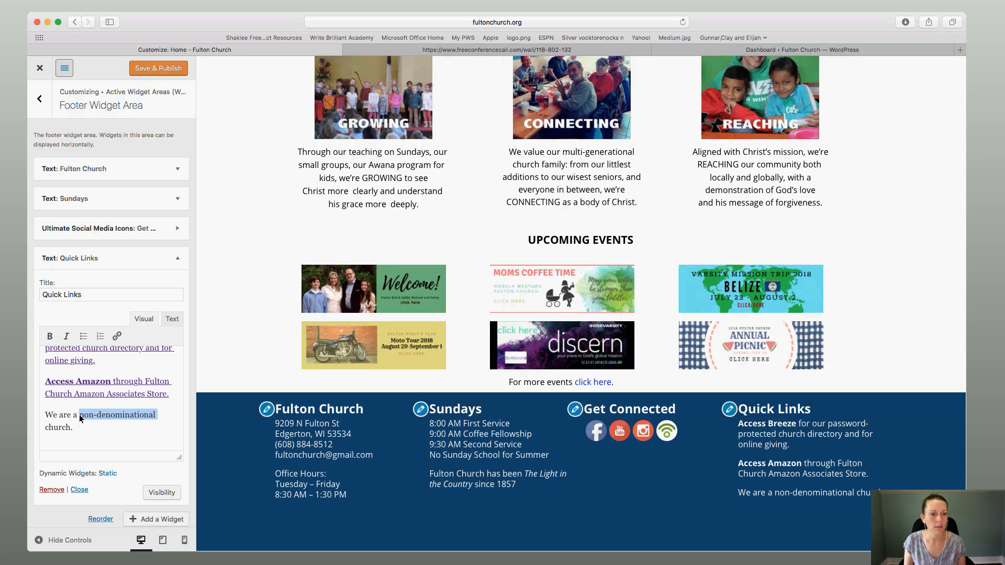
pyautogui.click(50, 336)
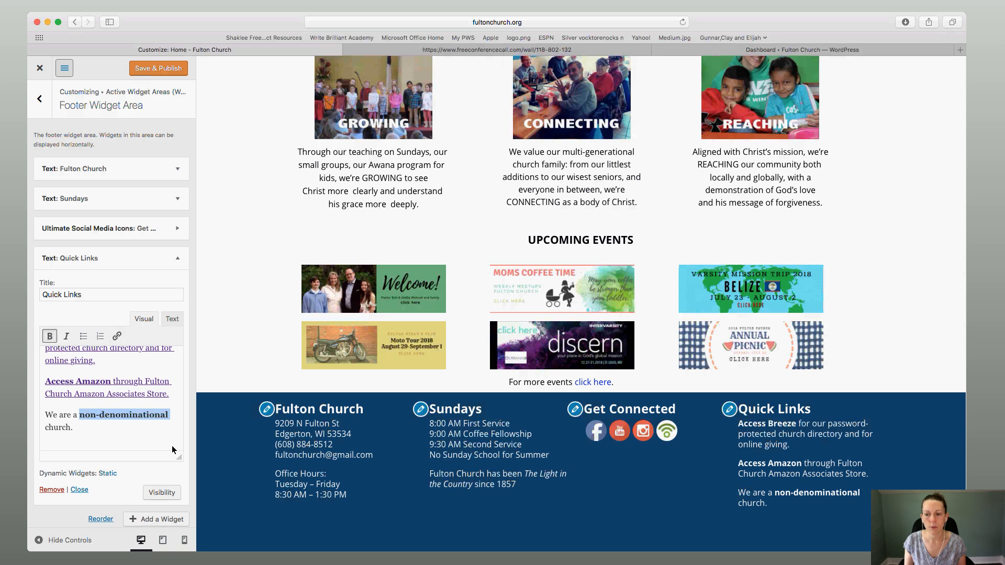
pyautogui.click(87, 416)
pyautogui.press('BackSpace')
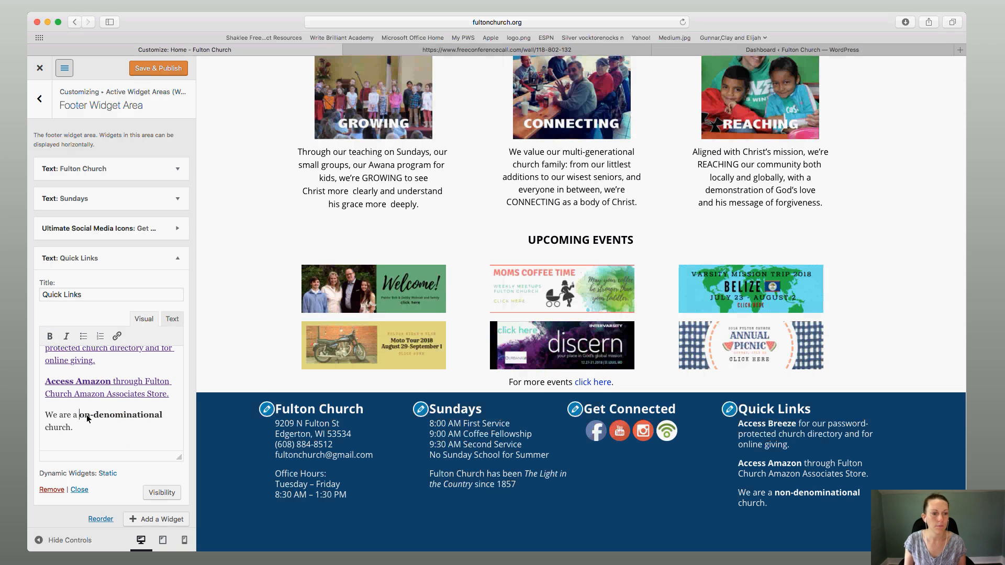
pyautogui.write('N')
pyautogui.press('BackSpace')
pyautogui.press('super+b')
pyautogui.write('N')
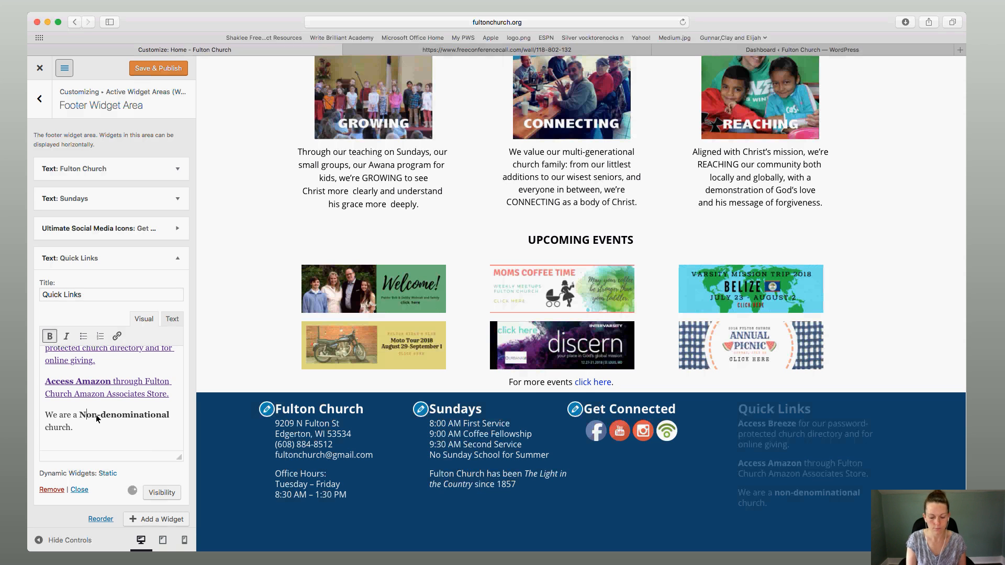
# - Capitalize the D of "Non-Denominational" in the Quick Links sentence, and save and publish the footer changes
pyautogui.click(106, 415)
pyautogui.press('BackSpace')
pyautogui.write('D')
pyautogui.click(103, 427)
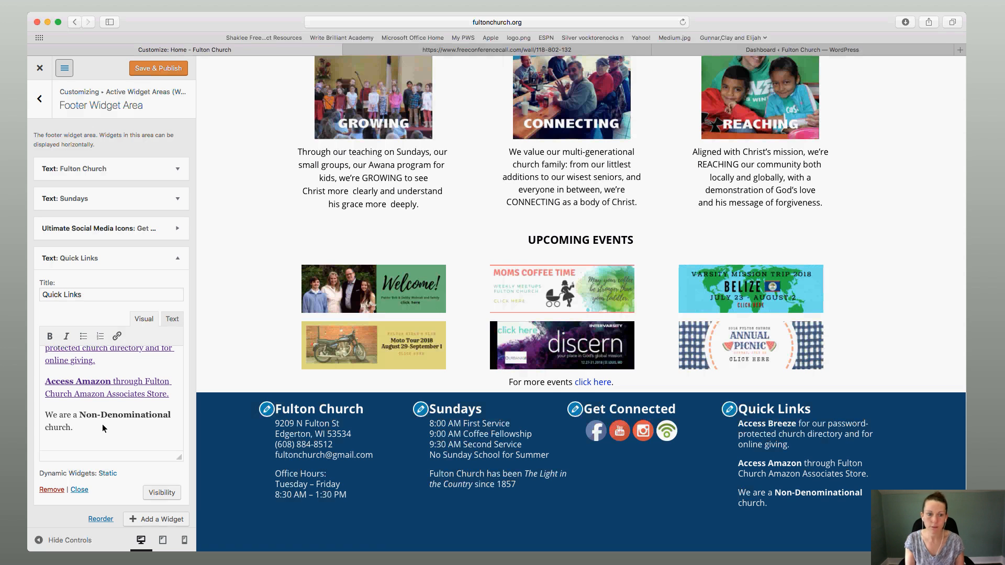
pyautogui.moveTo(78, 414); pyautogui.dragTo(141, 418)
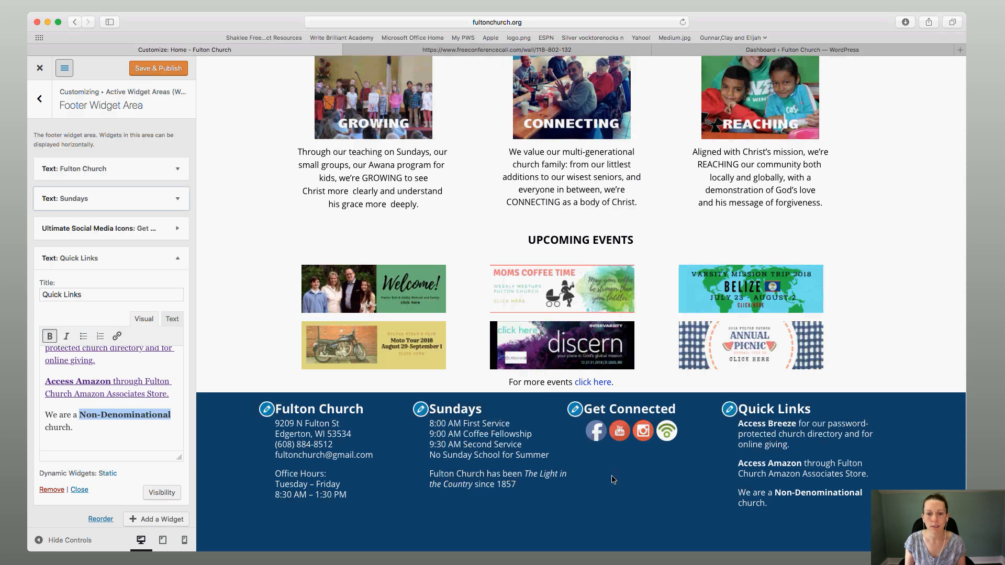
pyautogui.scroll(-1, 189, 445)
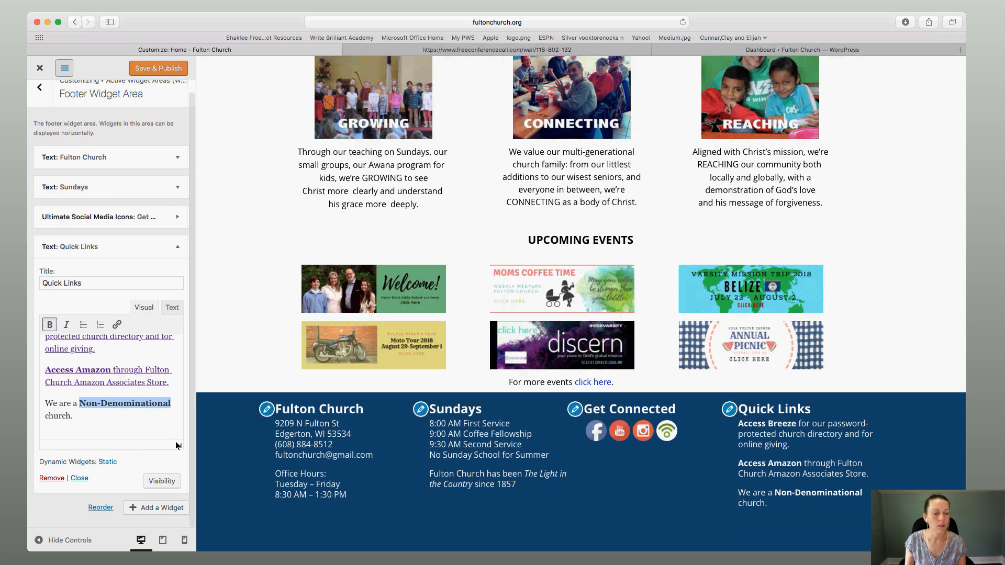
pyautogui.click(162, 69)
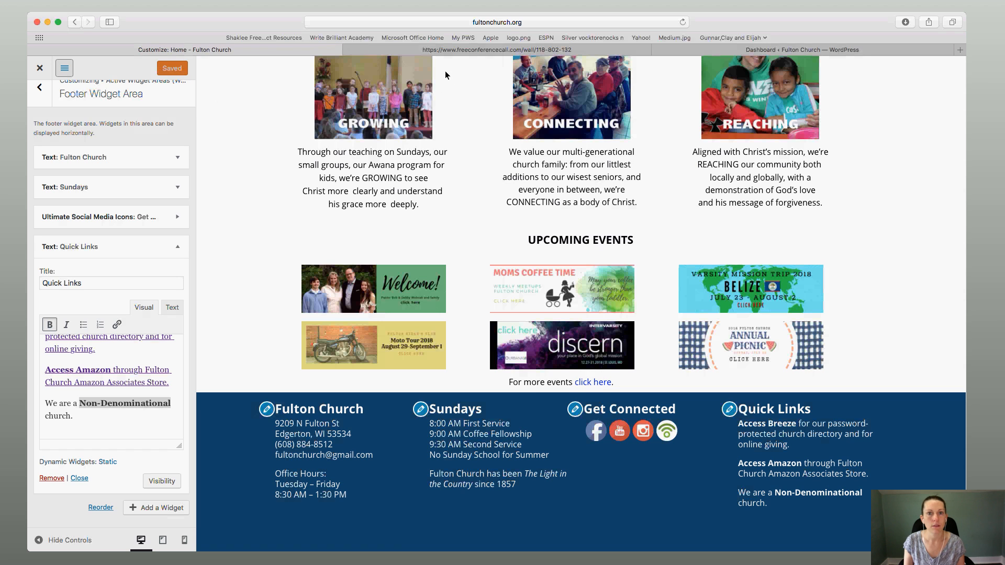
# - Open fultonchurch.org in a new browser tab and check the Quick Links sentence in the live footer
pyautogui.click(959, 49)
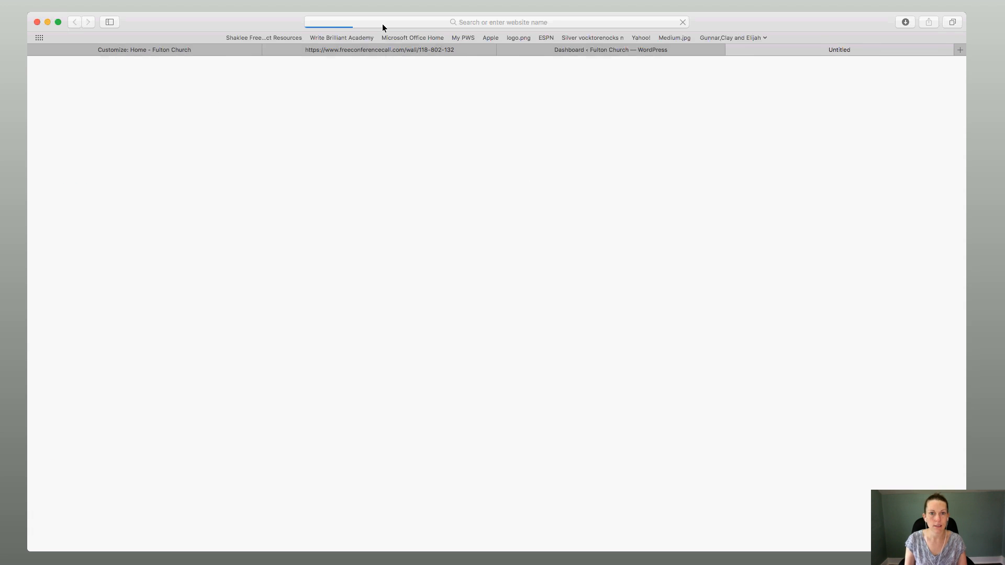
pyautogui.click(383, 27)
pyautogui.write('fulto')
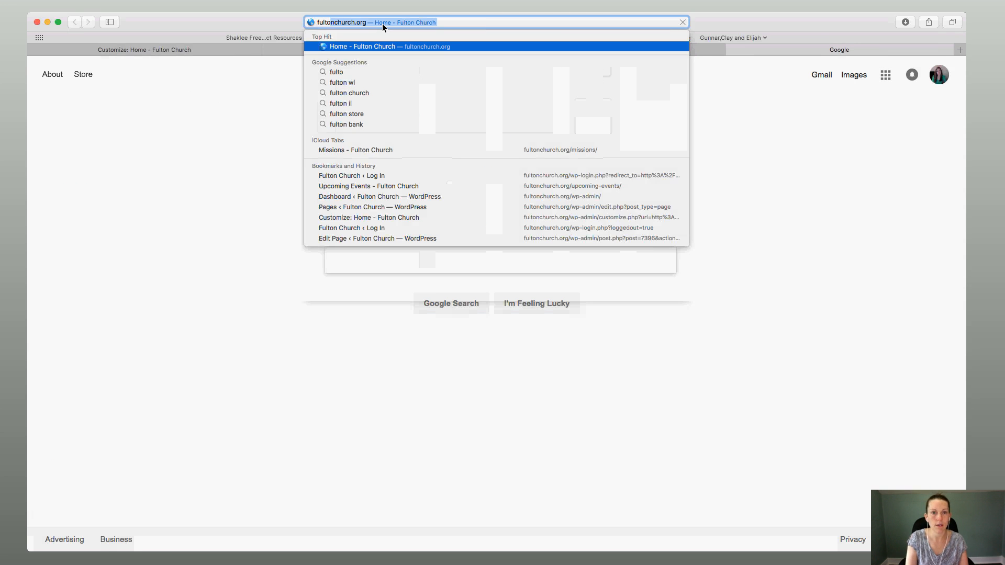
pyautogui.press('Return')
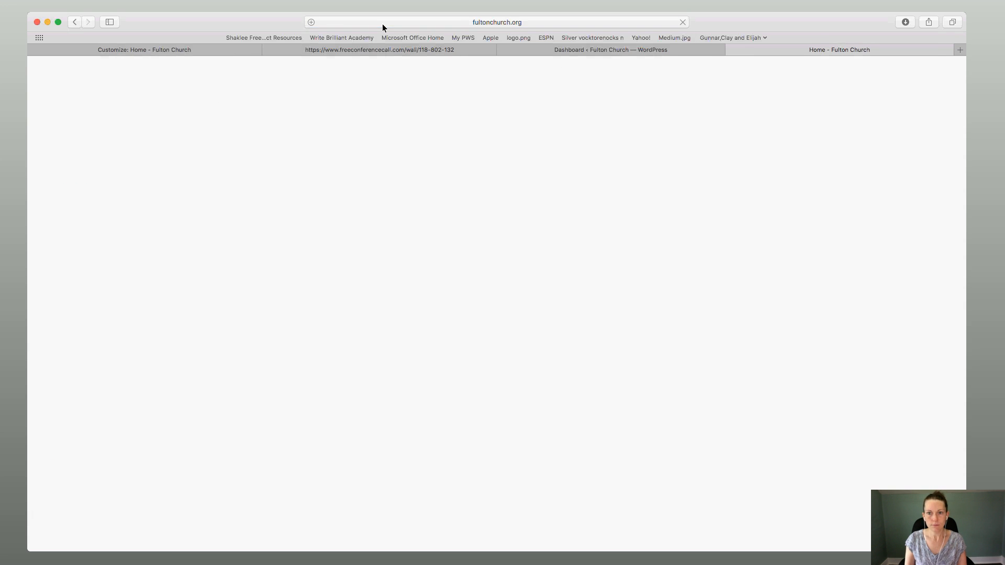
pyautogui.scroll(-15, 440, 183)
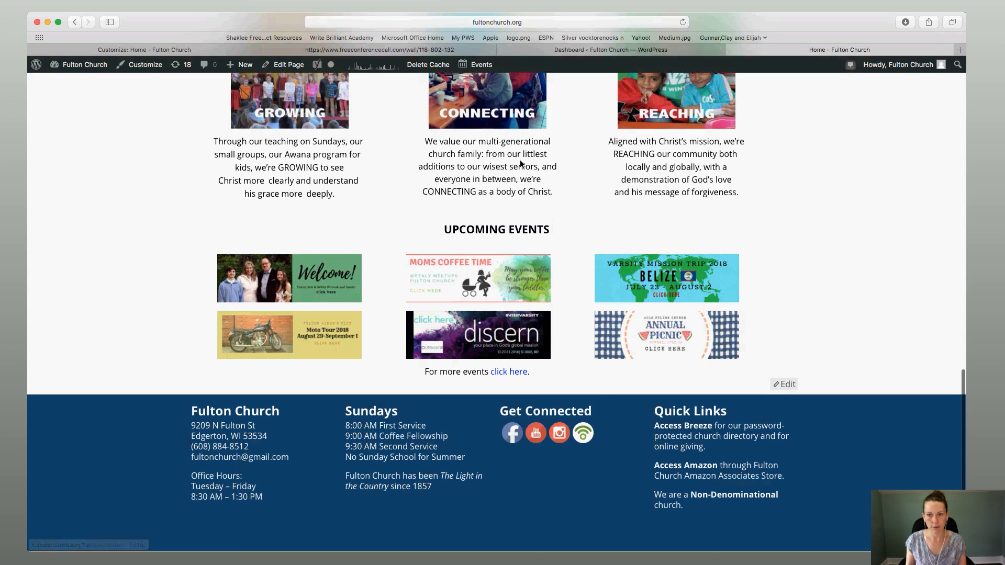
pyautogui.scroll(20, 519, 159)
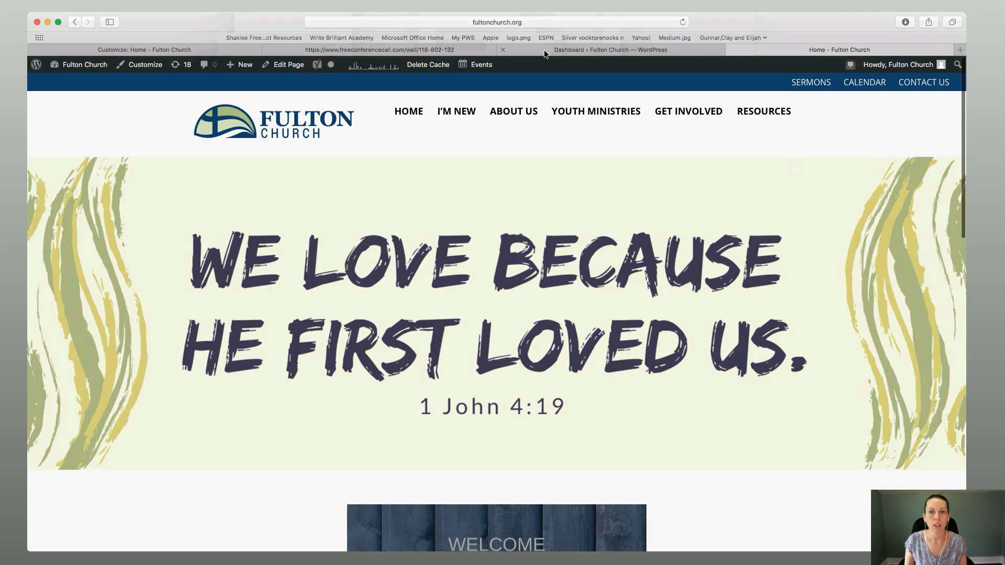
# - Compare the Customizer preview with the live home page, and examine the live site's main navigation and its submenus
pyautogui.click(453, 49)
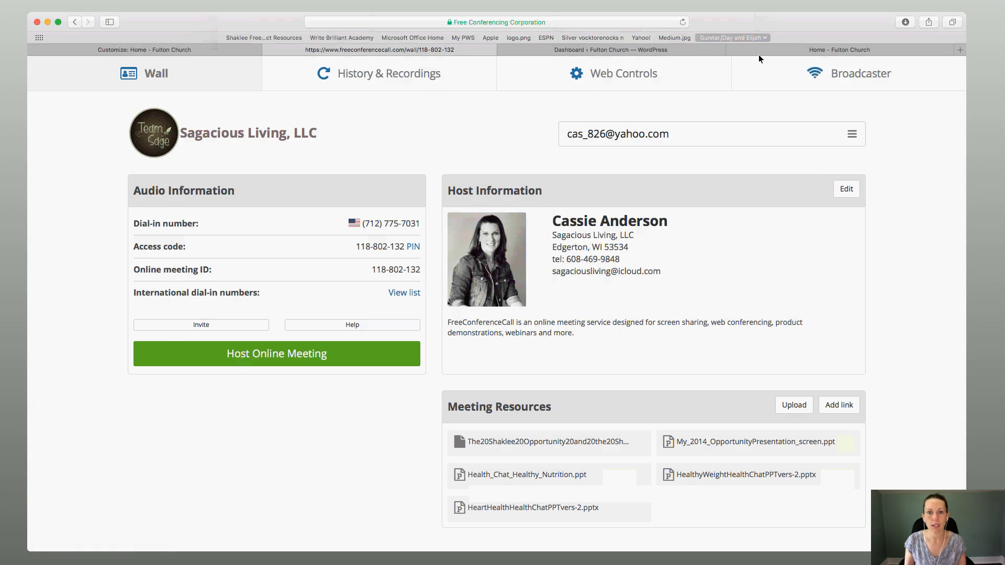
pyautogui.click(802, 53)
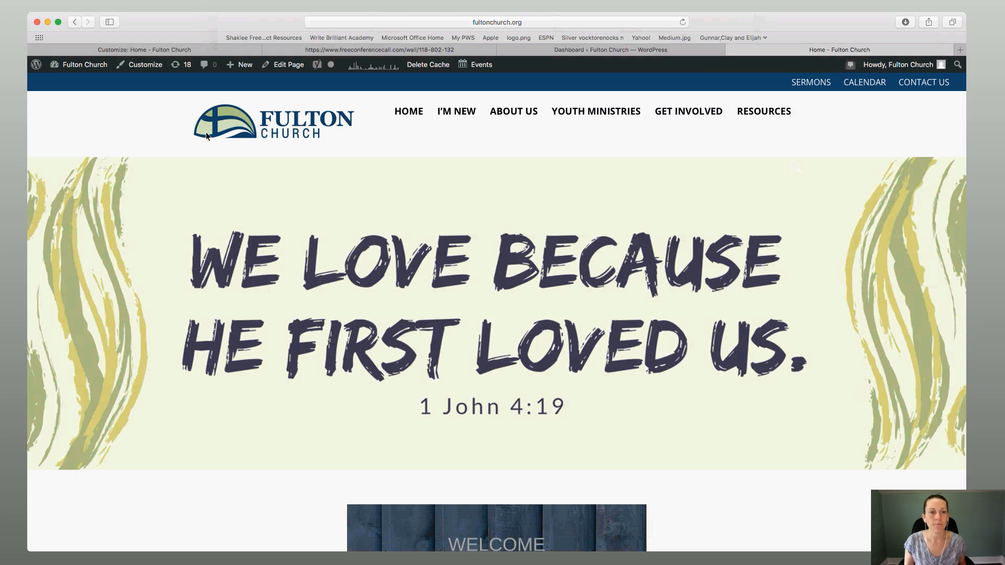
pyautogui.click(209, 47)
pyautogui.scroll(20, 265, 161)
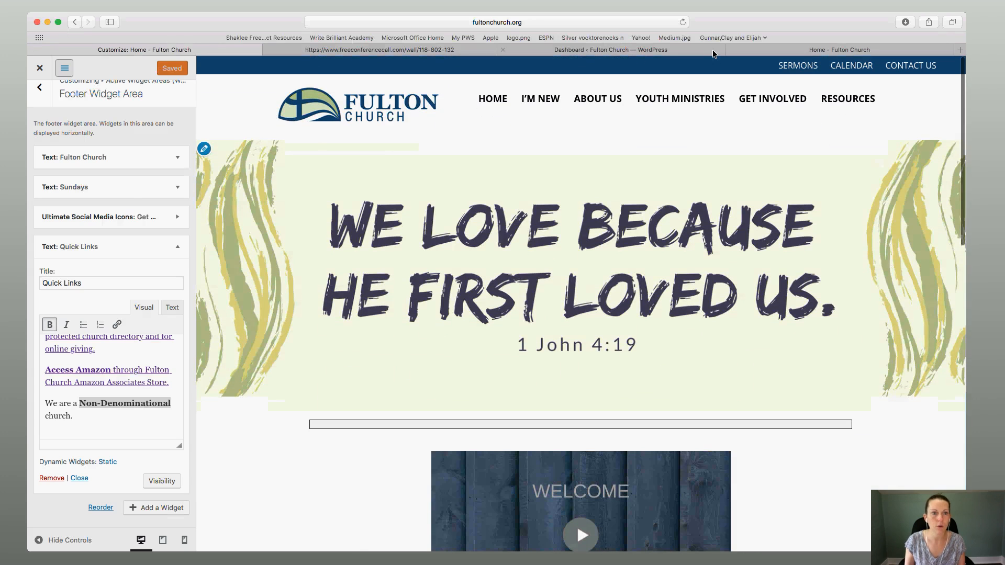
pyautogui.click(794, 52)
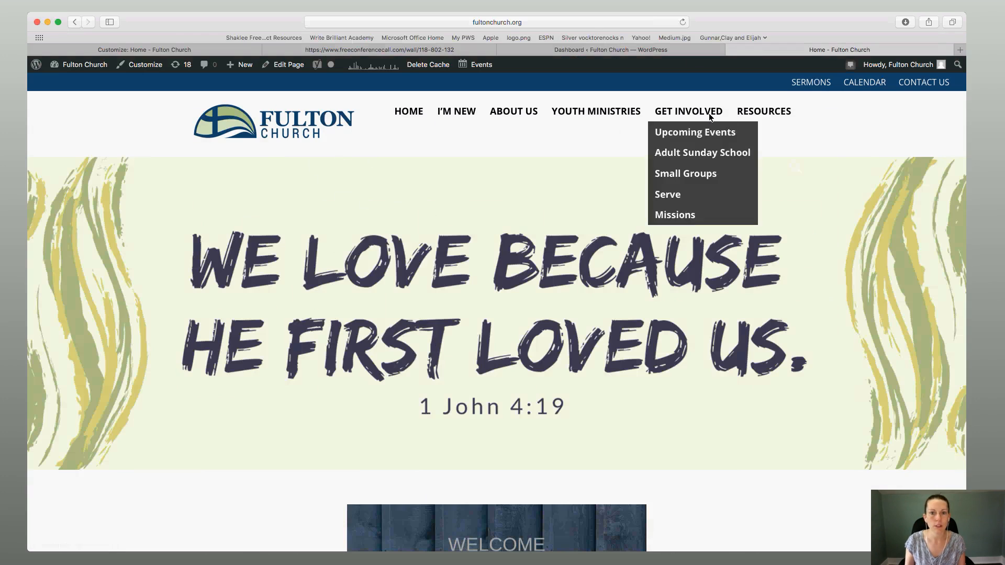
pyautogui.moveTo(497, 114)
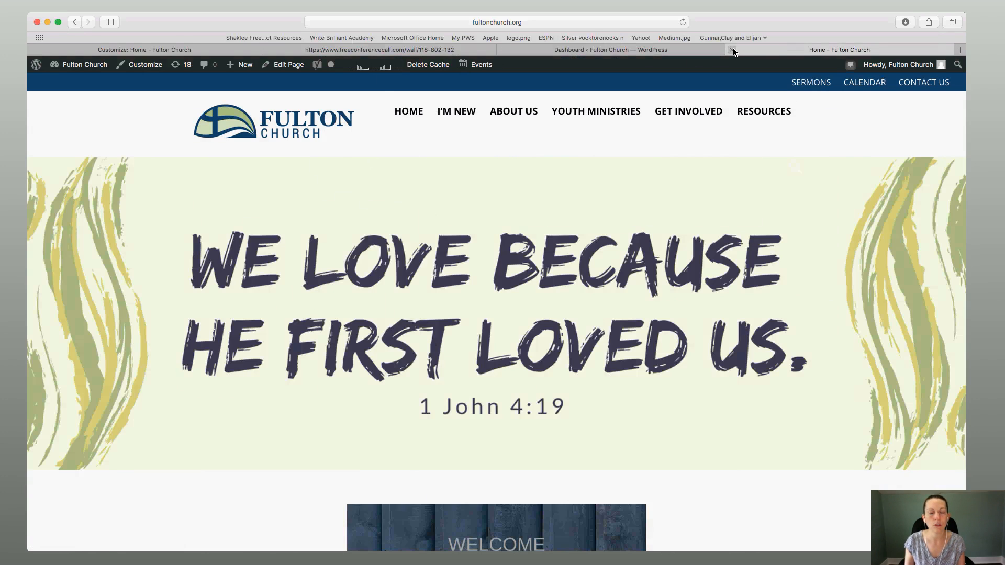
pyautogui.moveTo(787, 111)
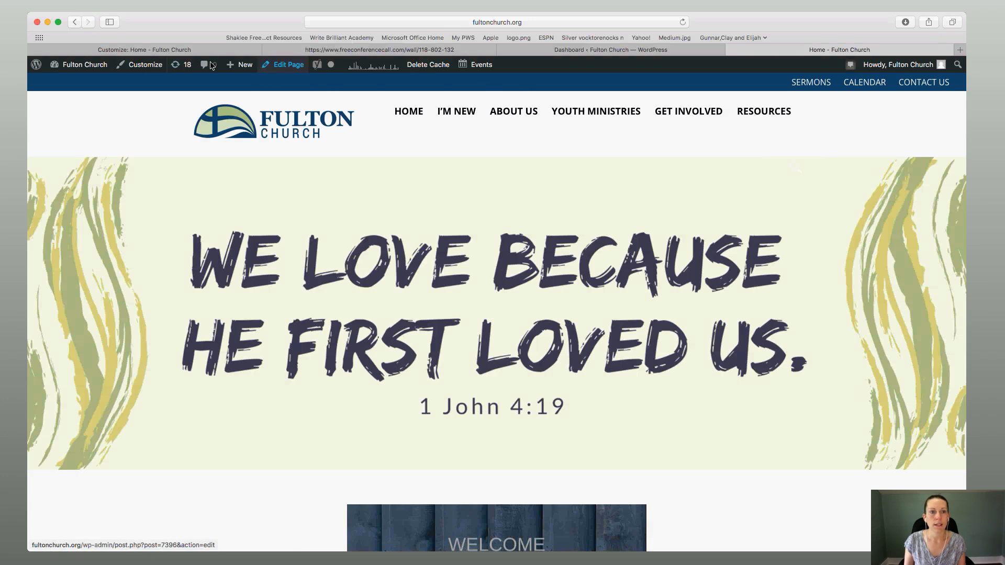
# - Switch to the WordPress dashboard and open the Menus screen under Appearance
pyautogui.click(645, 50)
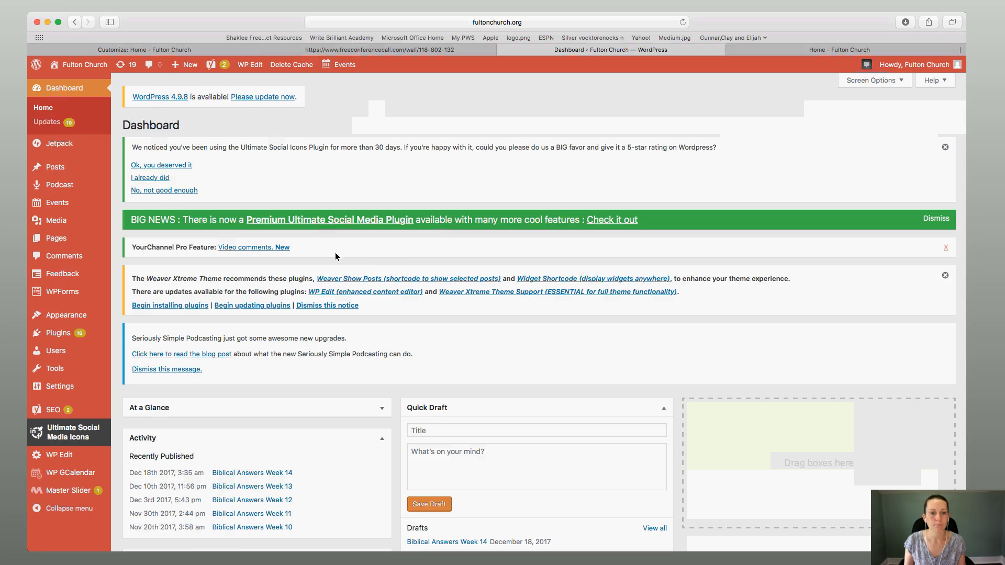
pyautogui.moveTo(55, 240)
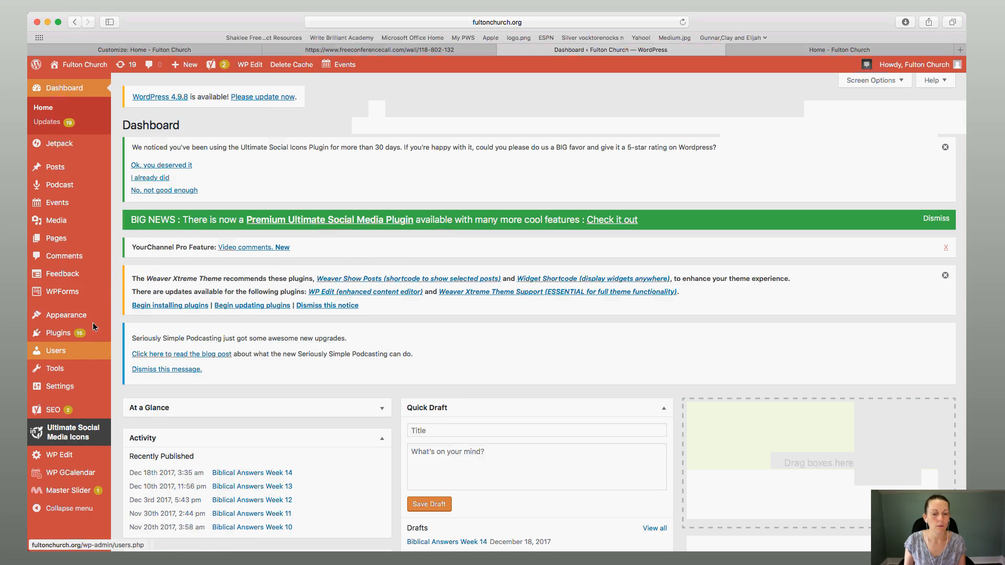
pyautogui.scroll(-5, 99, 352)
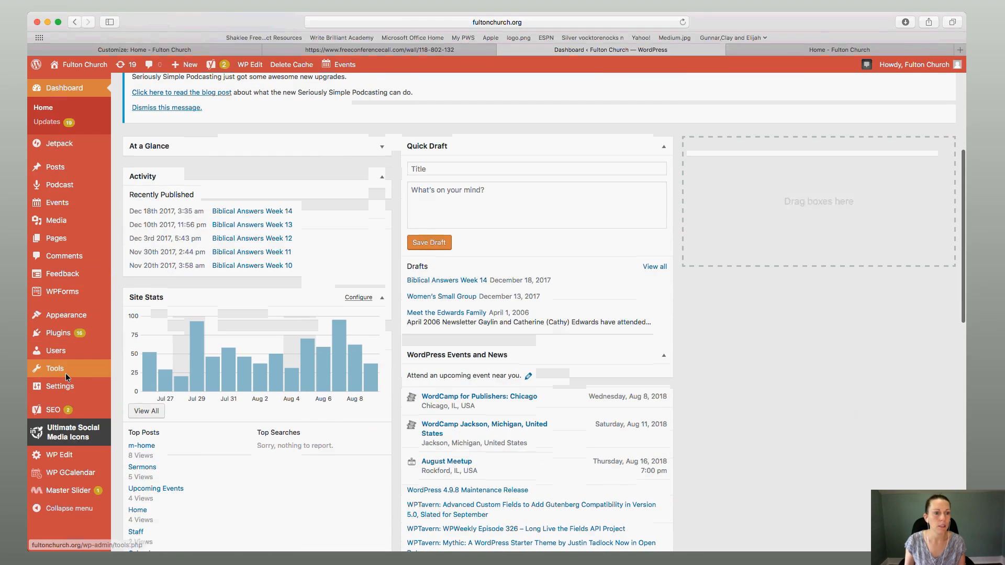
pyautogui.moveTo(64, 372)
pyautogui.scroll(-3, 66, 340)
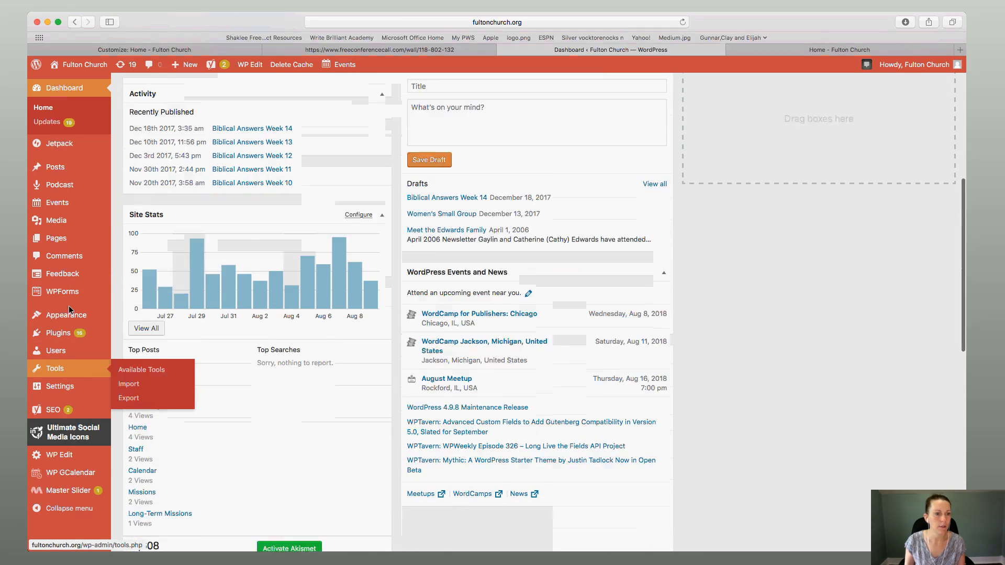
pyautogui.moveTo(68, 315)
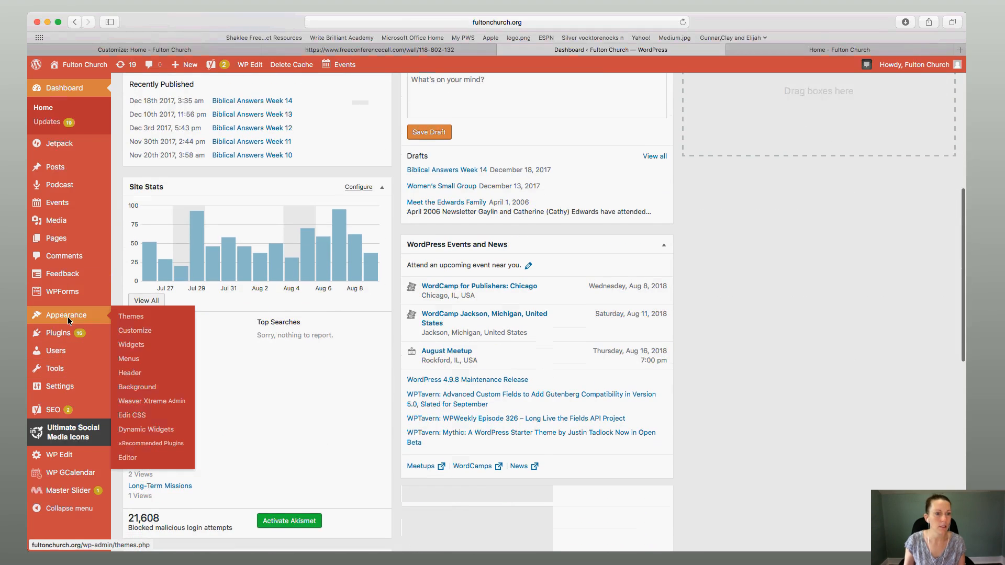
pyautogui.click(133, 363)
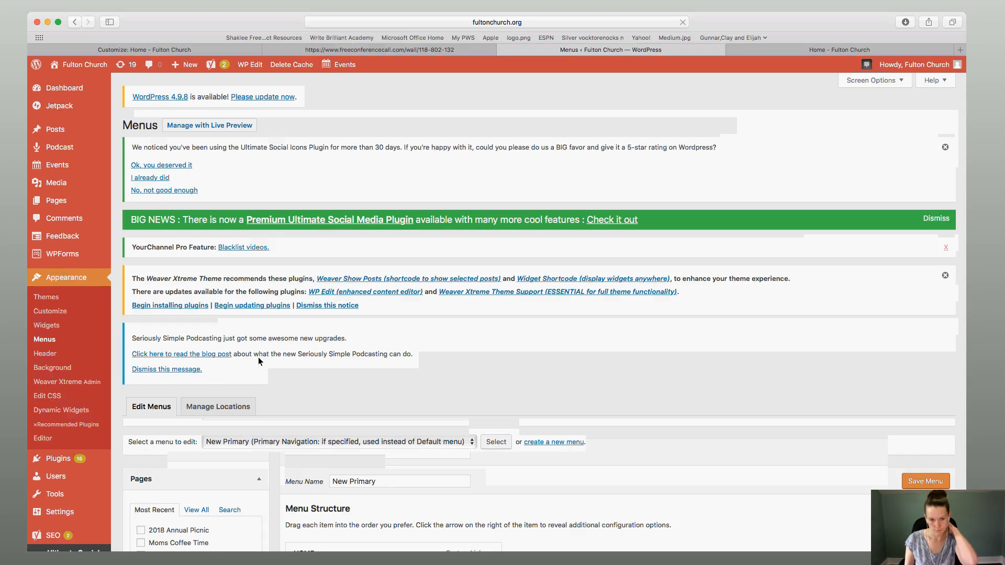
# - Compare the structure of the New Primary menu with the live site's navigation, including the I'M NEW sub items
pyautogui.scroll(-5, 259, 360)
pyautogui.scroll(-3, 259, 361)
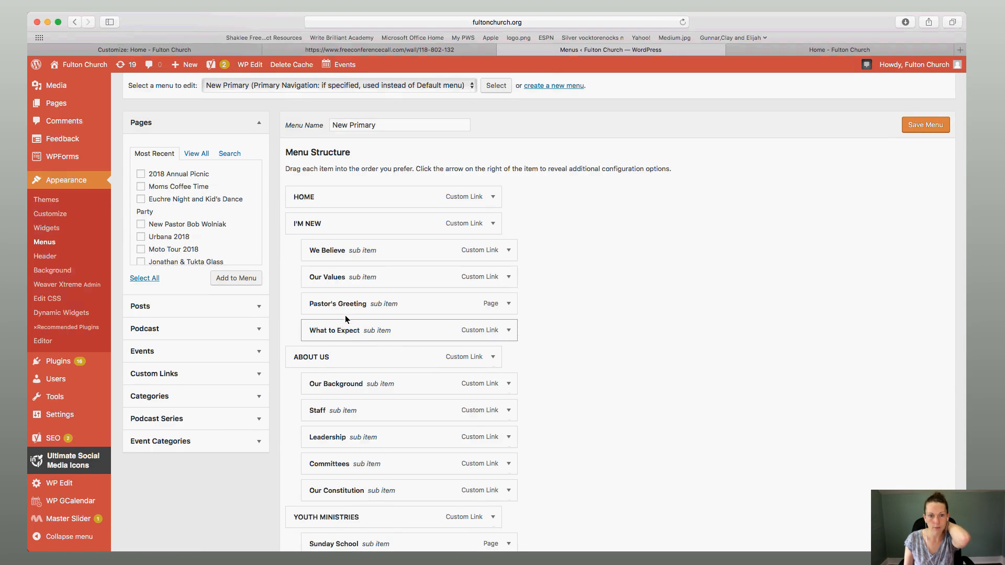
pyautogui.click(765, 52)
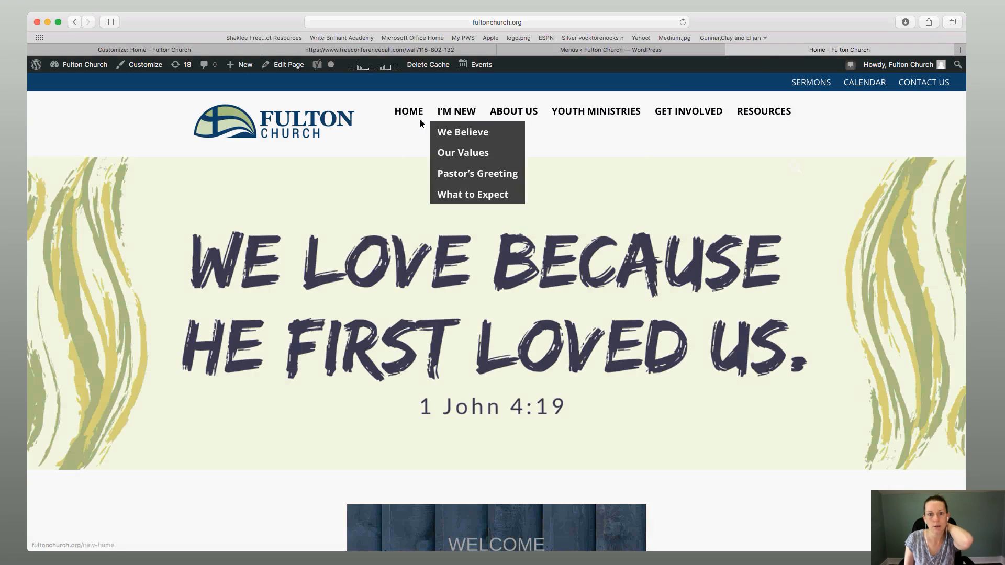
pyautogui.click(577, 49)
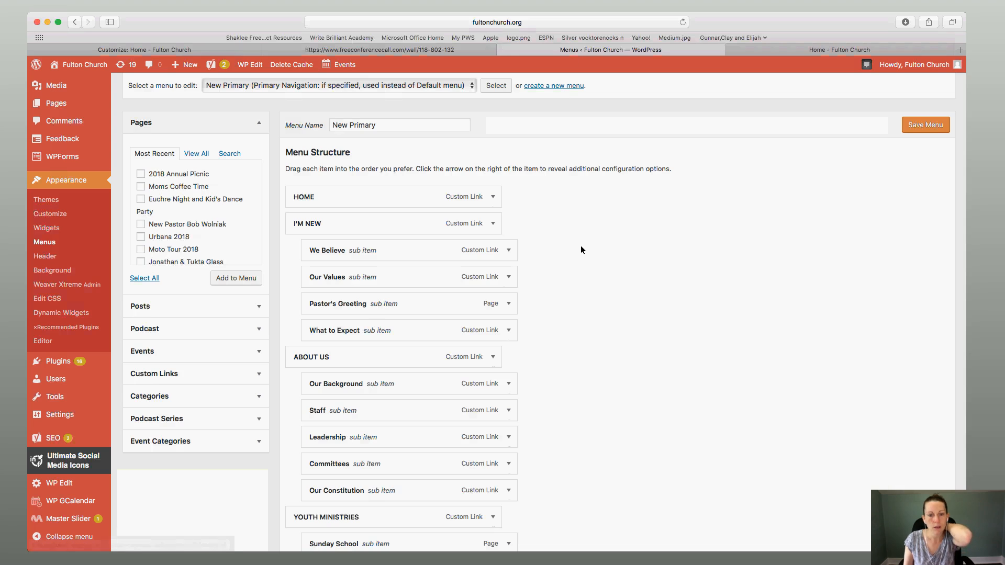
pyautogui.scroll(-10, 581, 250)
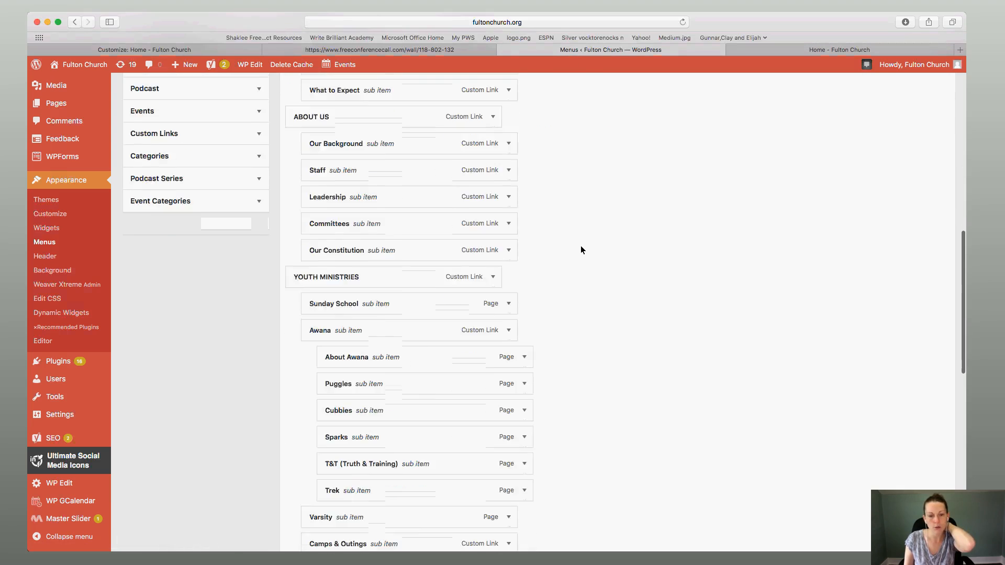
pyautogui.scroll(15, 581, 250)
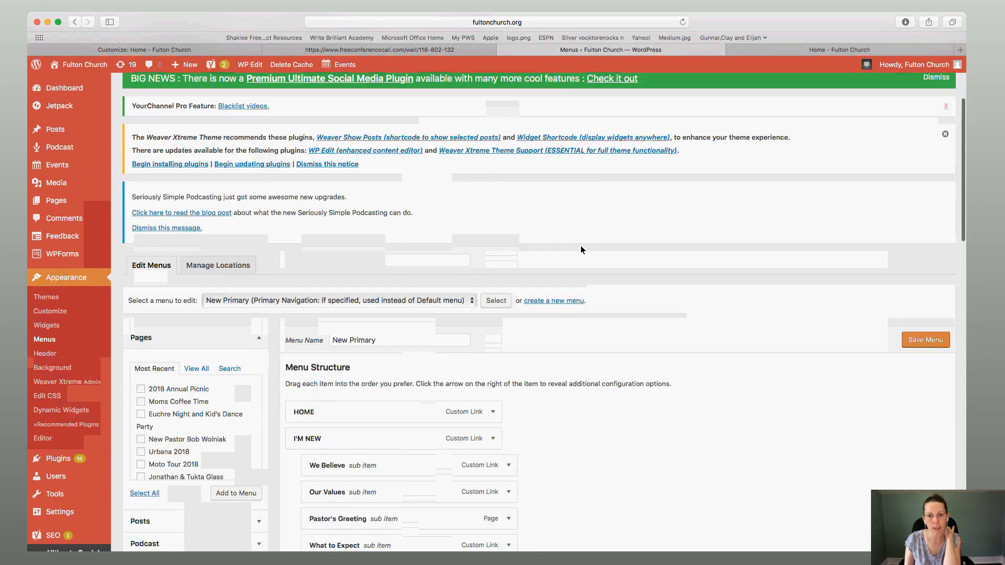
# - Expand the settings of the Trek sub item under Awana in the New Primary menu
pyautogui.scroll(-10, 581, 251)
pyautogui.scroll(-8, 581, 250)
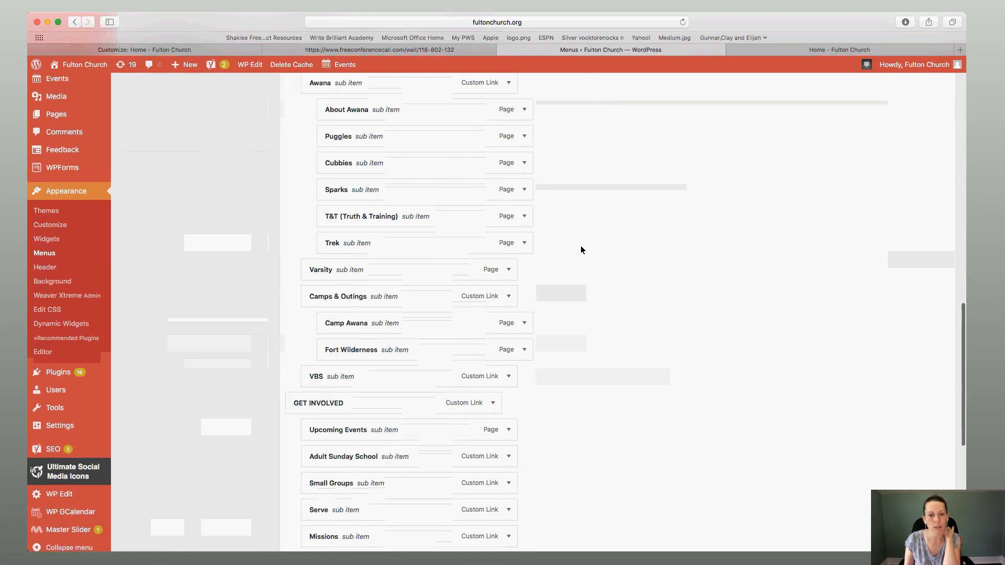
pyautogui.moveTo(475, 245)
pyautogui.mouseDown()
pyautogui.moveTo(473, 214)
pyautogui.moveTo(466, 239)
pyautogui.mouseUp()
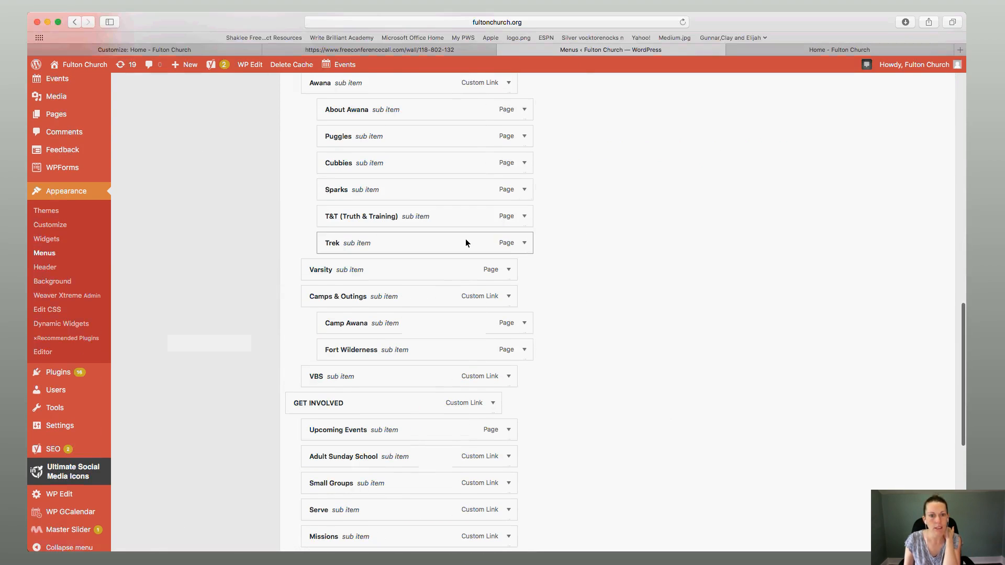
pyautogui.click(524, 243)
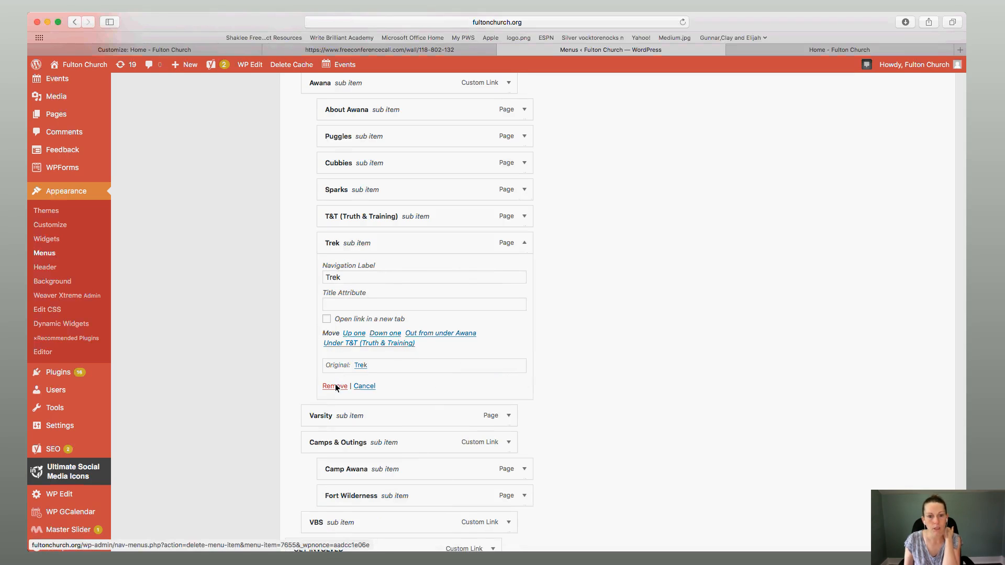
# - Search the pages available for the menu for "upcoming events"
pyautogui.scroll(15, 629, 235)
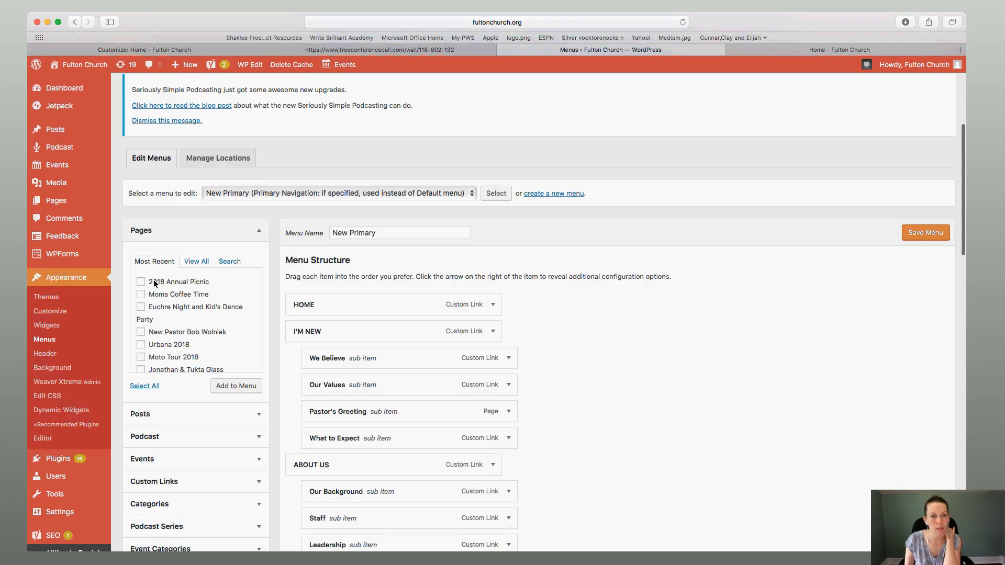
pyautogui.click(228, 263)
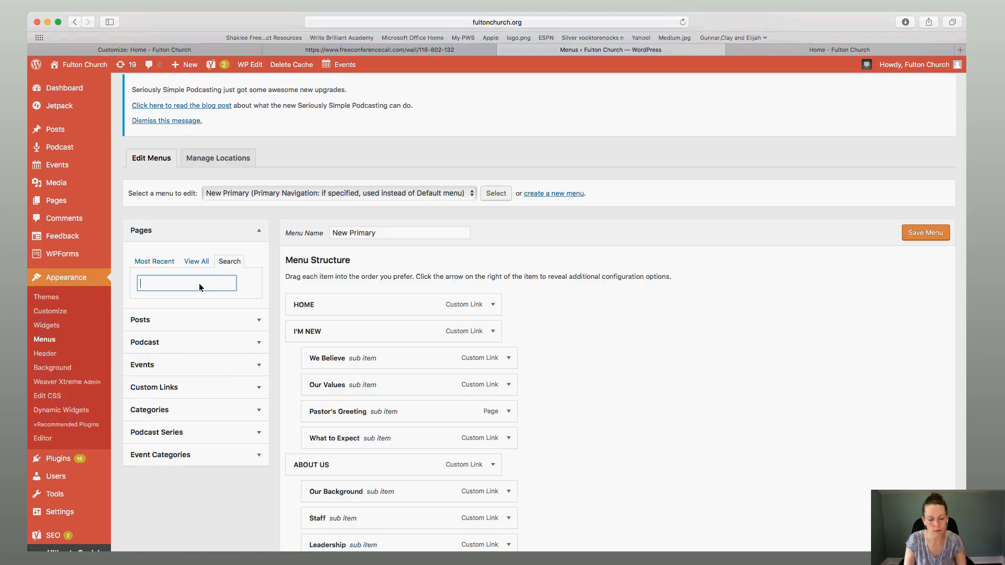
pyautogui.write('upcoin')
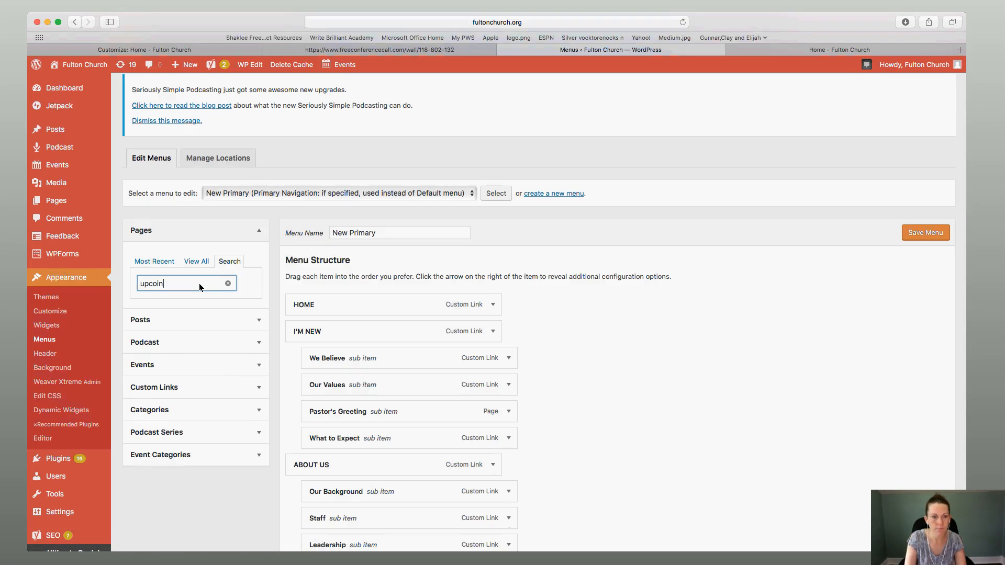
pyautogui.press('BackSpace')
pyautogui.press('BackSpace')
pyautogui.write('ming events')
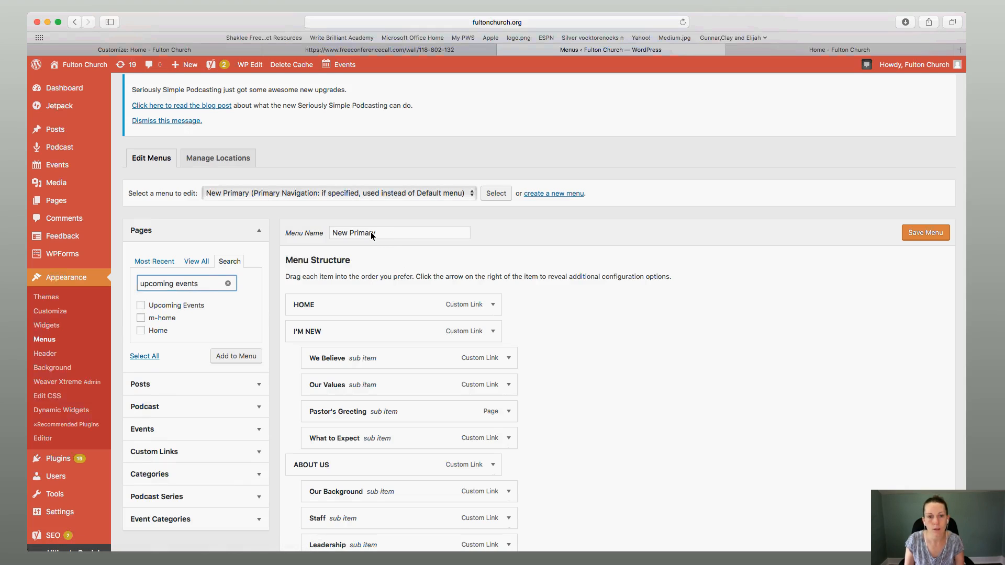
# - Return to the live Fulton Church home page and examine the Resources submenu
pyautogui.click(779, 49)
pyautogui.moveTo(604, 114)
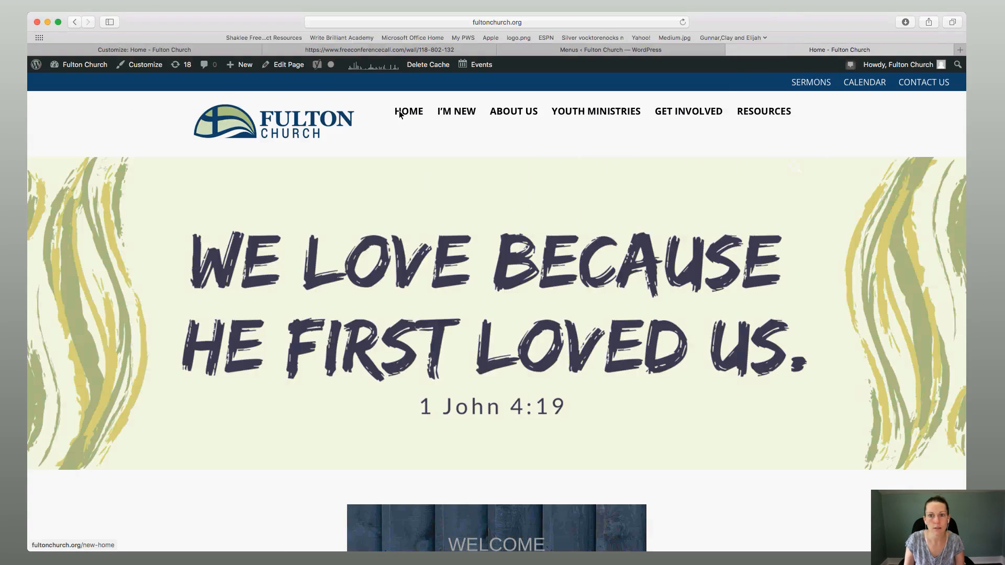
pyautogui.moveTo(747, 108)
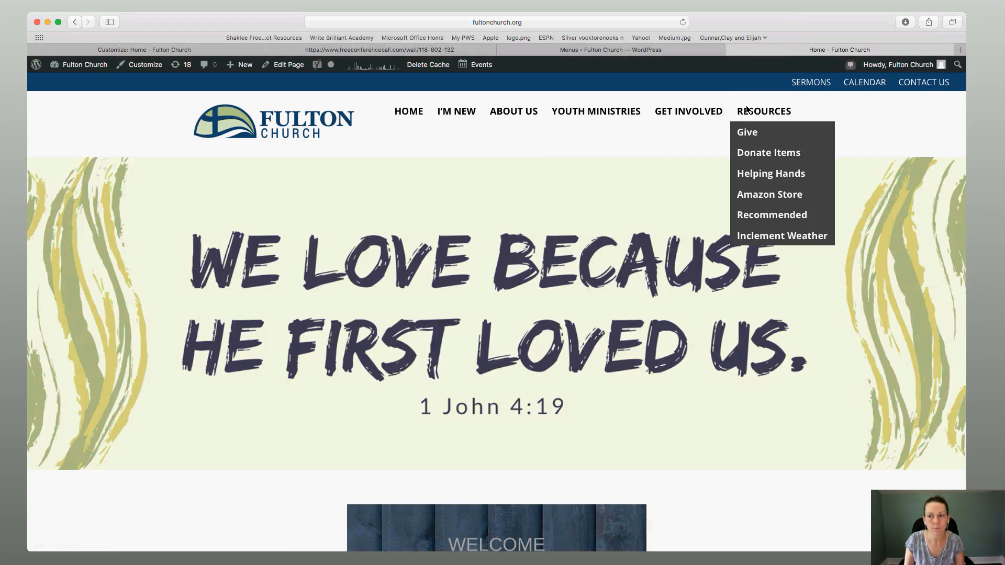
# - Return to the WordPress menu editor and check which menus can be edited, staying on New Primary
pyautogui.click(674, 50)
pyautogui.click(219, 160)
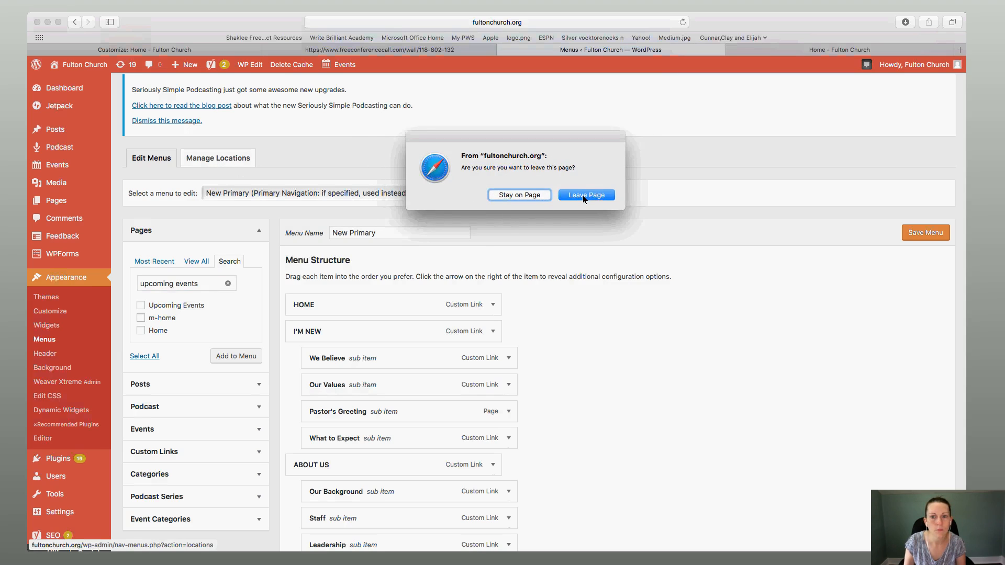
pyautogui.click(519, 196)
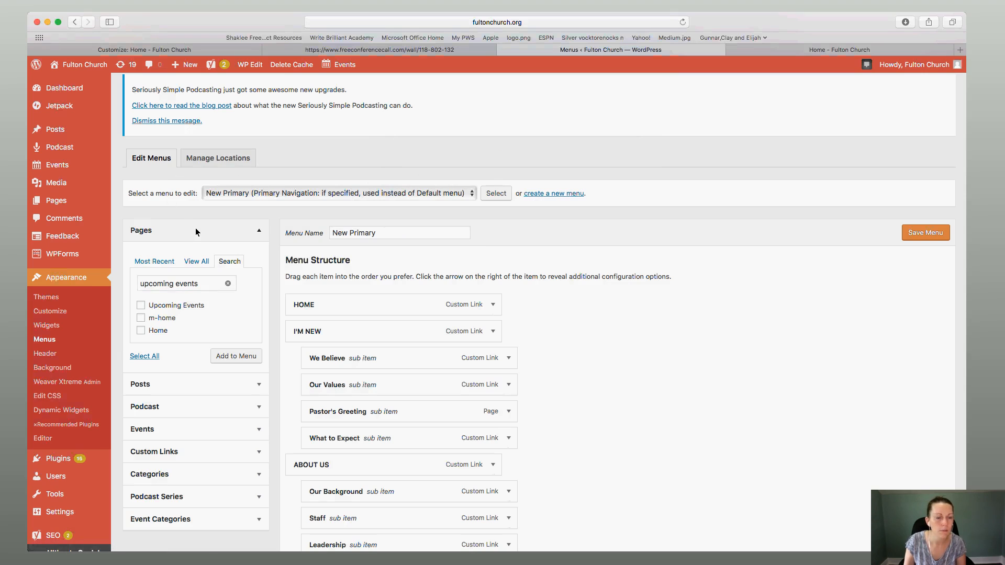
pyautogui.click(465, 192)
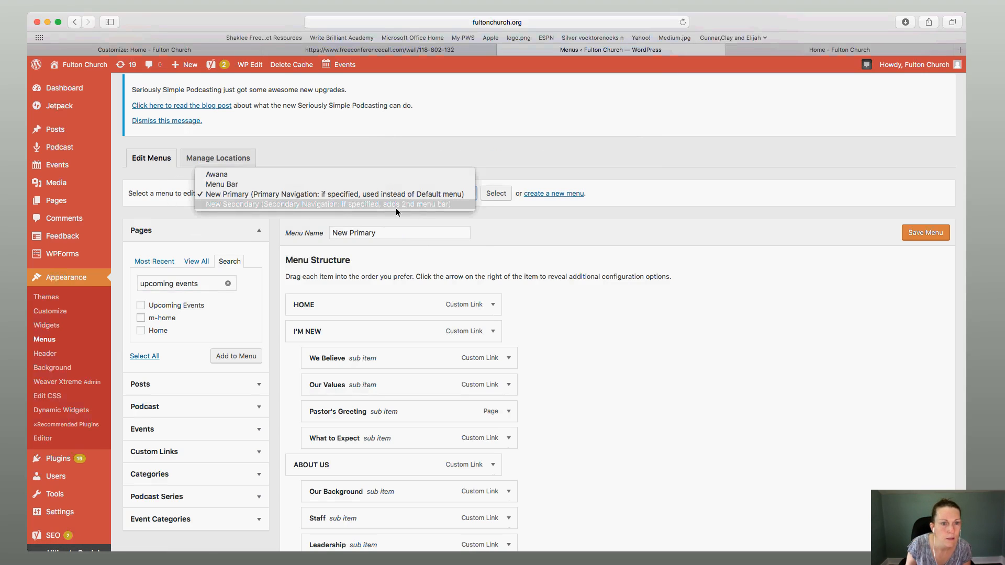
pyautogui.click(704, 238)
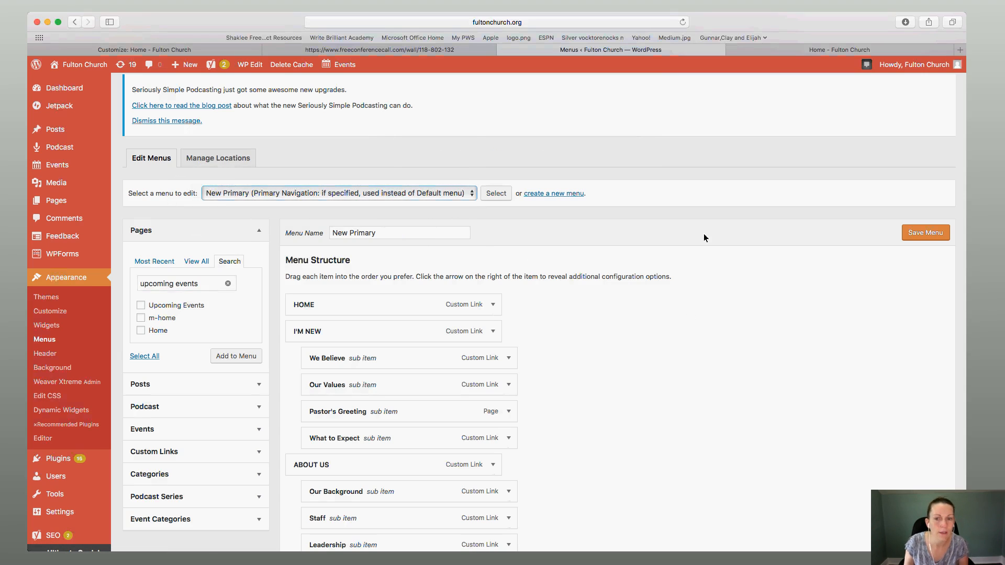
# - Examine the live home page's Youth Ministries and I'm New submenus and the welcome section below the header image
pyautogui.click(781, 53)
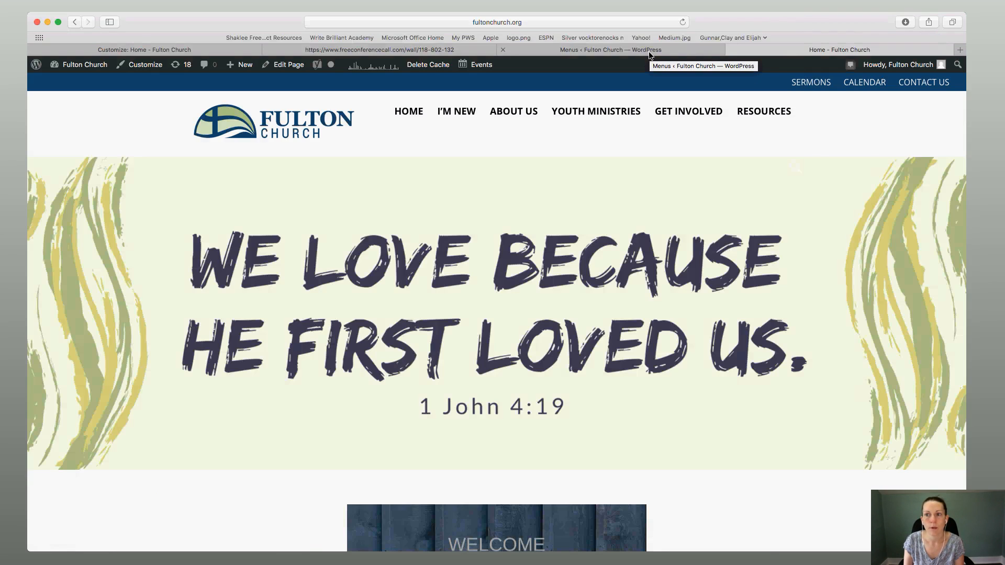
pyautogui.click(422, 50)
pyautogui.click(758, 48)
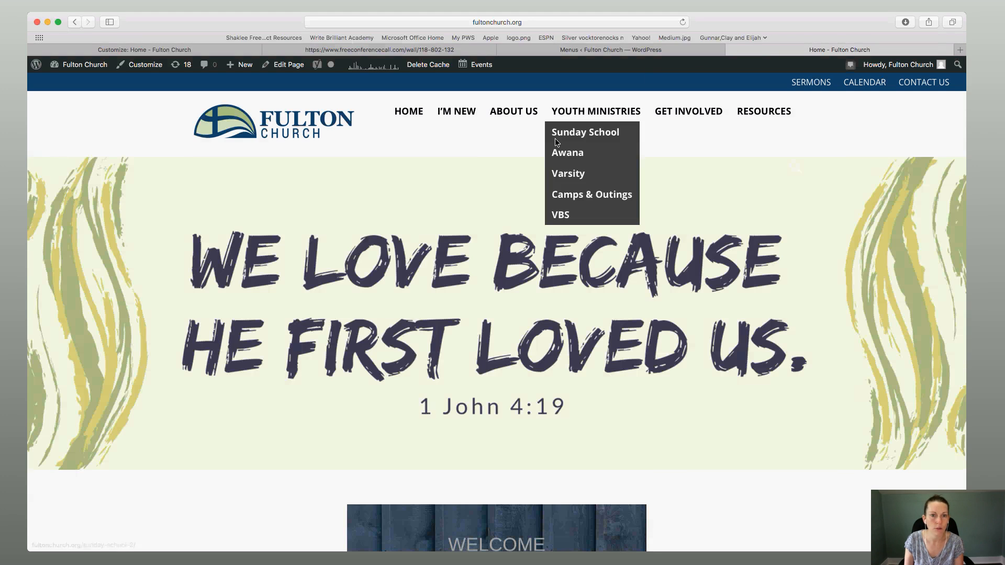
pyautogui.scroll(-15, 440, 131)
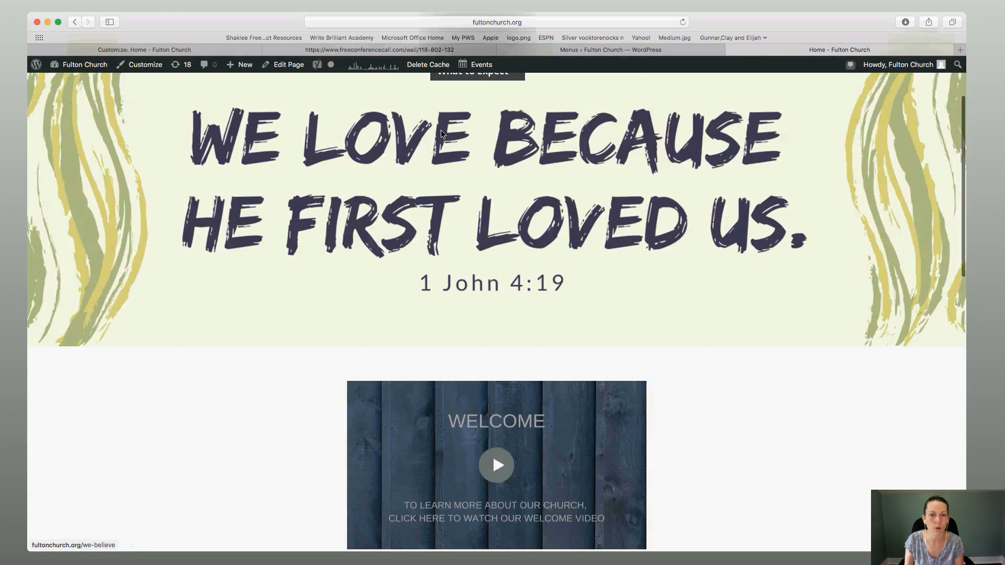
pyautogui.scroll(15, 441, 134)
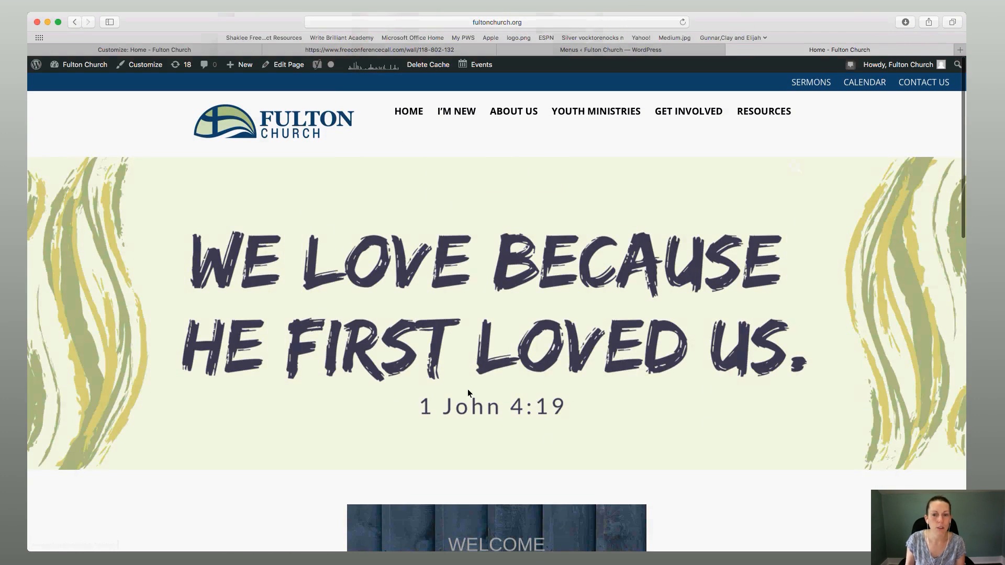
# - Open the home page in the Customizer, dismiss the theme notice, and open the Header Media (Content) settings under Images
pyautogui.click(151, 69)
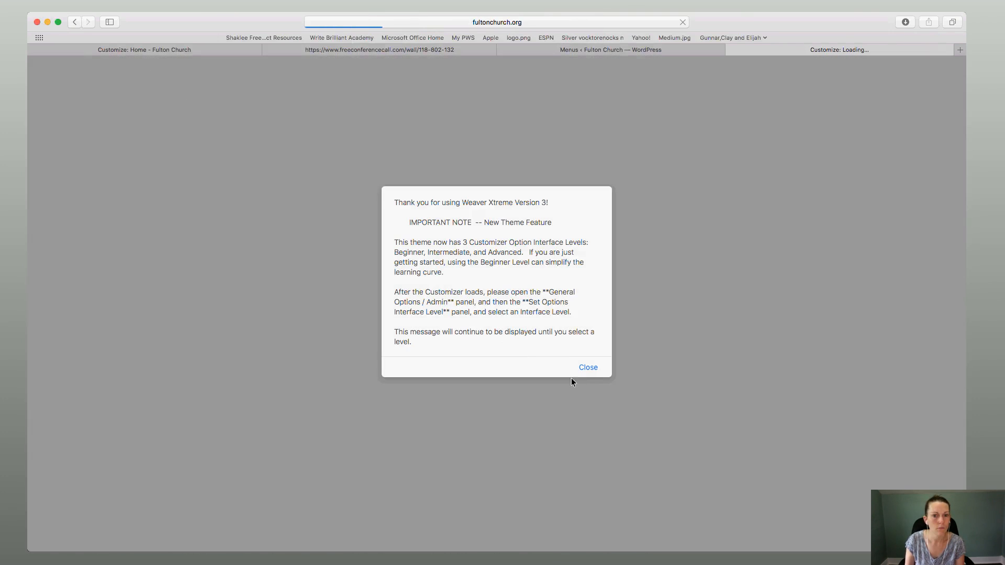
pyautogui.click(591, 368)
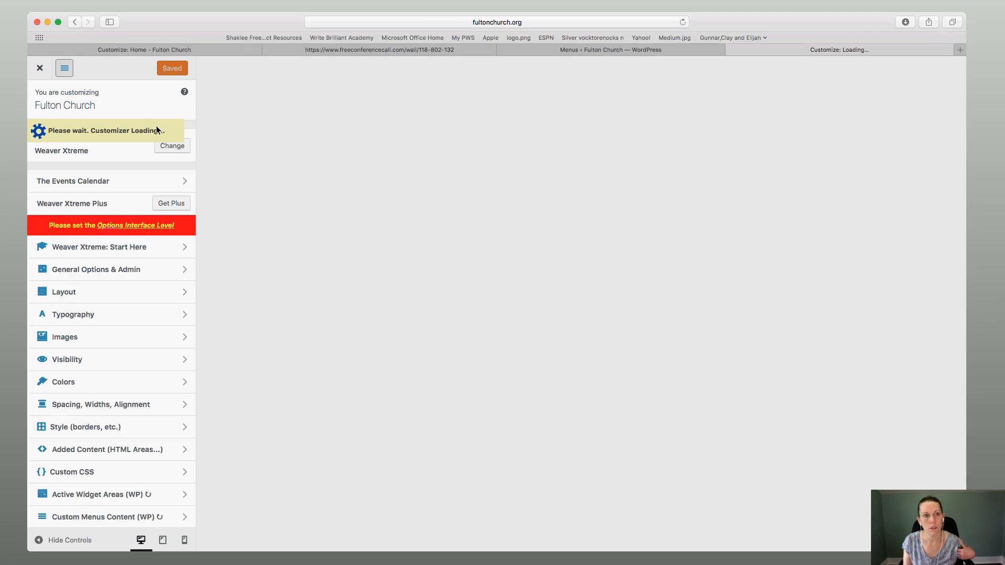
pyautogui.click(65, 72)
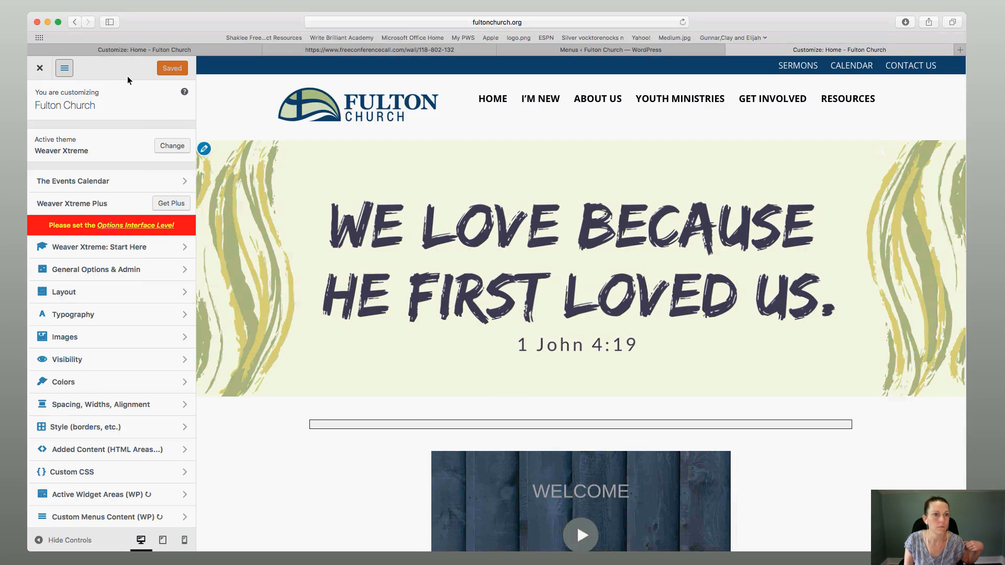
pyautogui.click(64, 68)
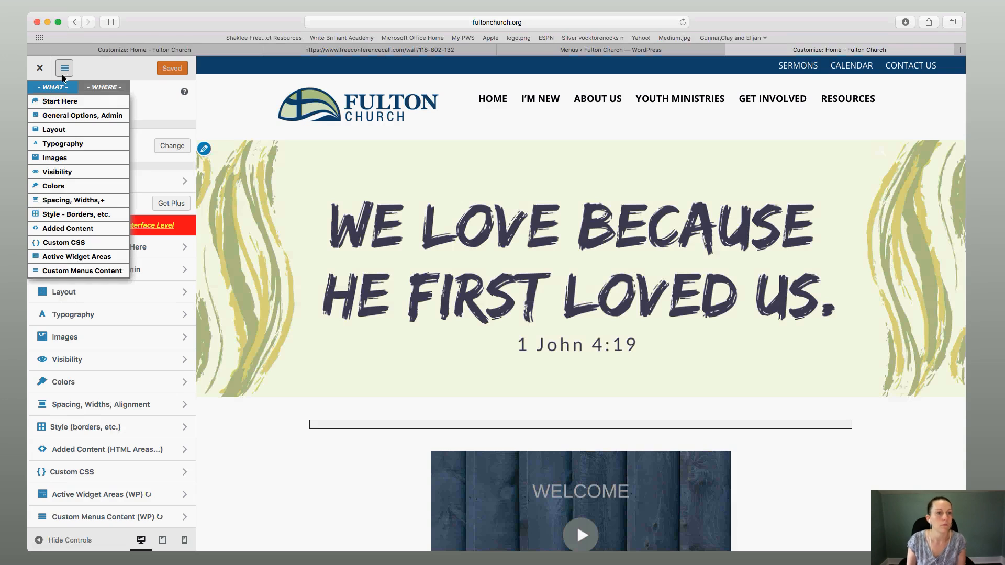
pyautogui.moveTo(67, 156)
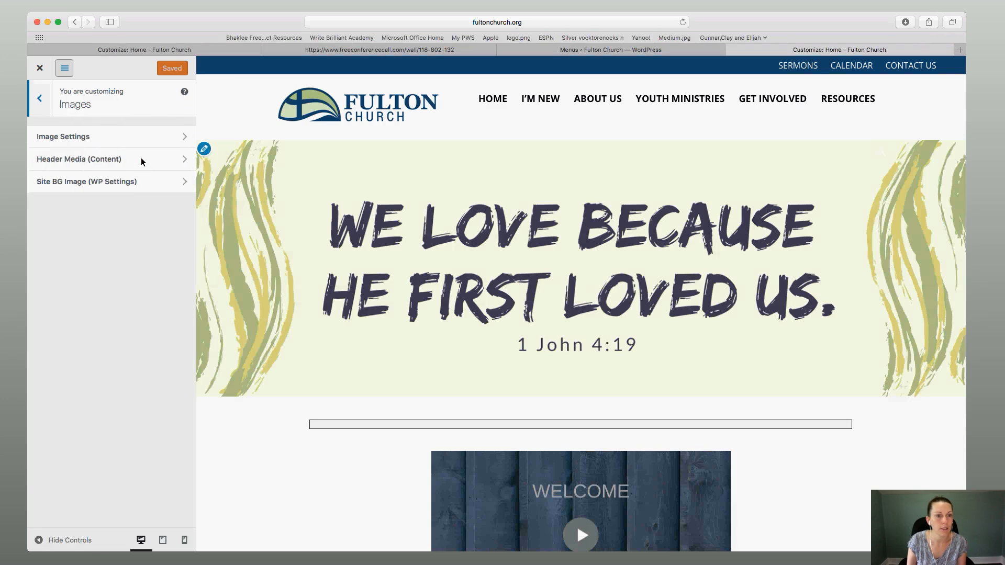
pyautogui.click(102, 159)
# - Look through the current, previously uploaded and suggested header images in the Header Media settings
pyautogui.scroll(-2, 139, 208)
pyautogui.scroll(-5, 139, 208)
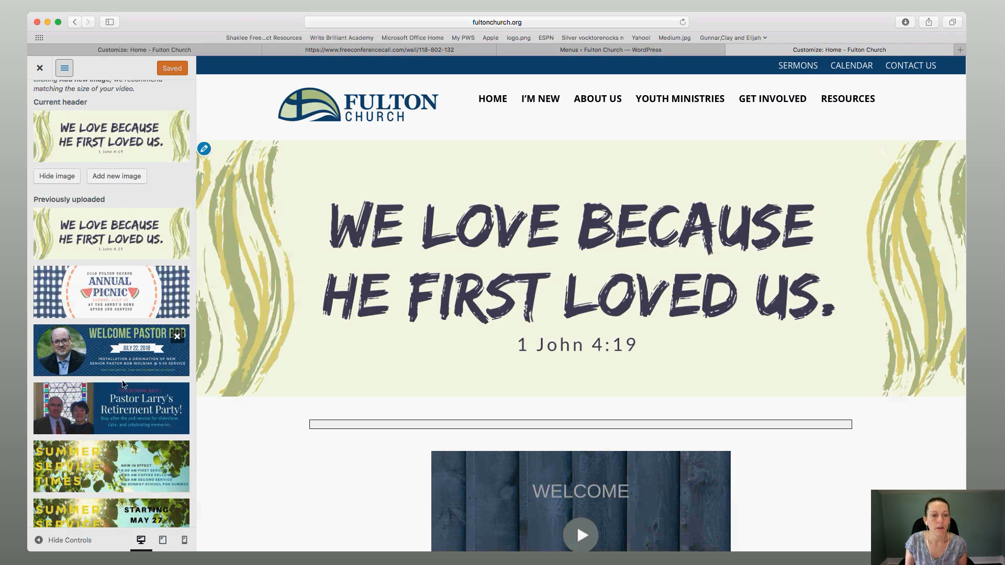
pyautogui.scroll(-10, 122, 380)
pyautogui.scroll(-5, 123, 387)
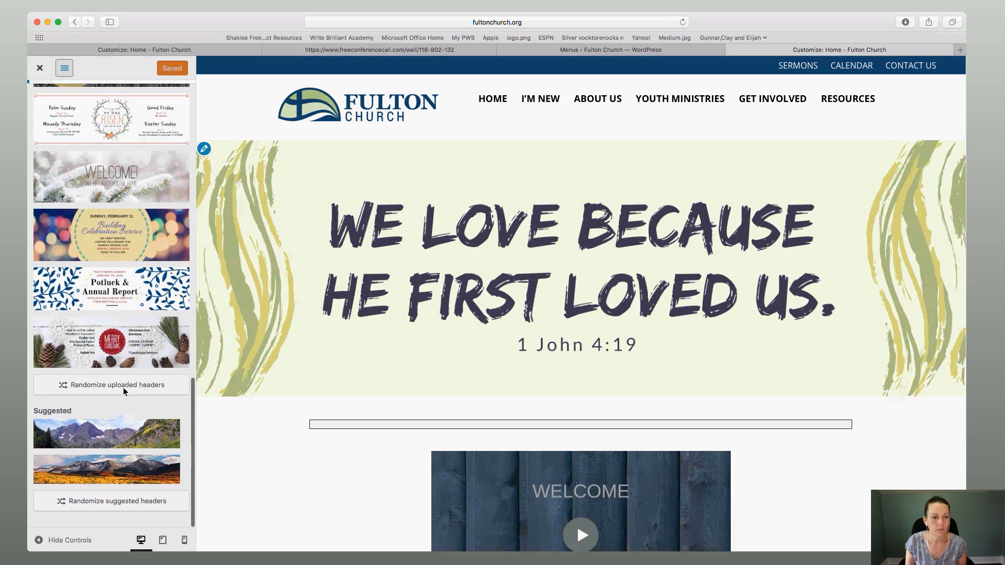
pyautogui.scroll(5, 124, 387)
pyautogui.scroll(6, 123, 390)
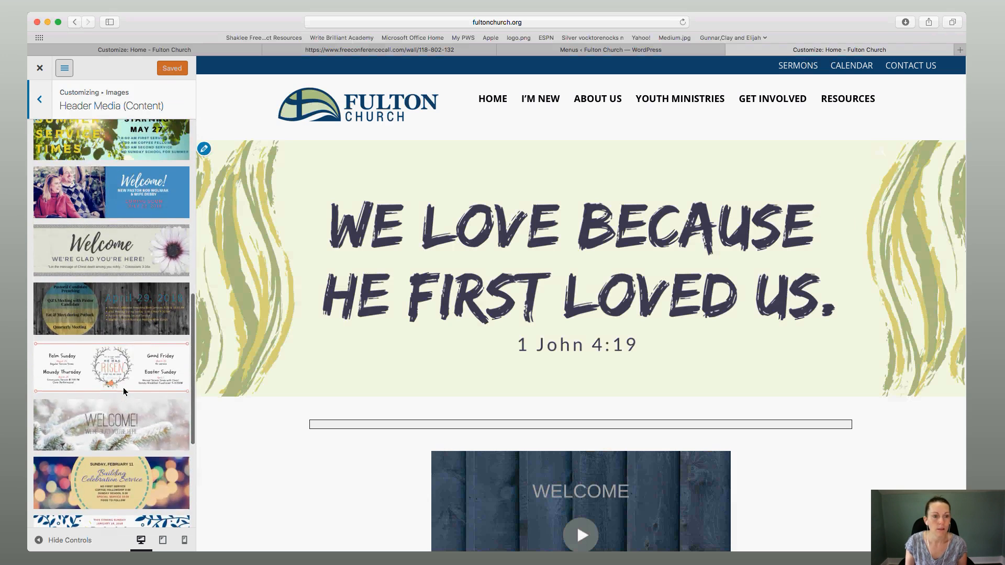
pyautogui.scroll(5, 124, 391)
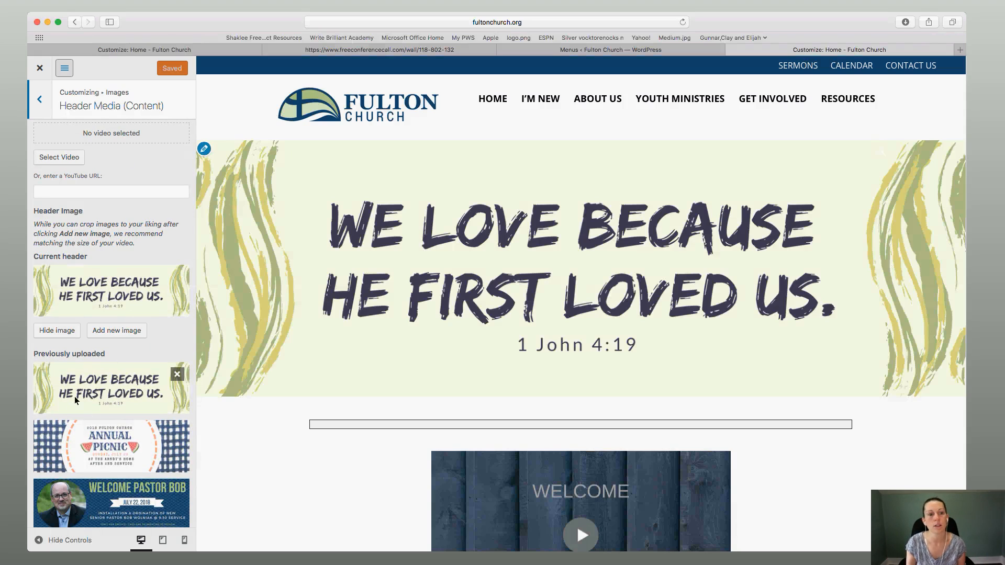
# - Preview the Annual Picnic image as the site header, and reselect the "We Love Because He First Loved Us" image without publishing
pyautogui.click(108, 435)
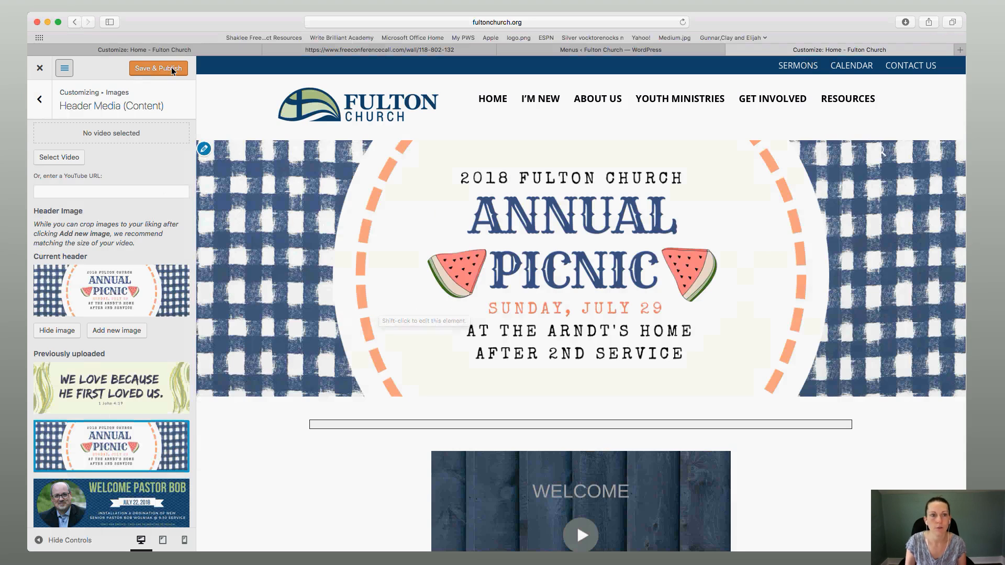
pyautogui.click(121, 389)
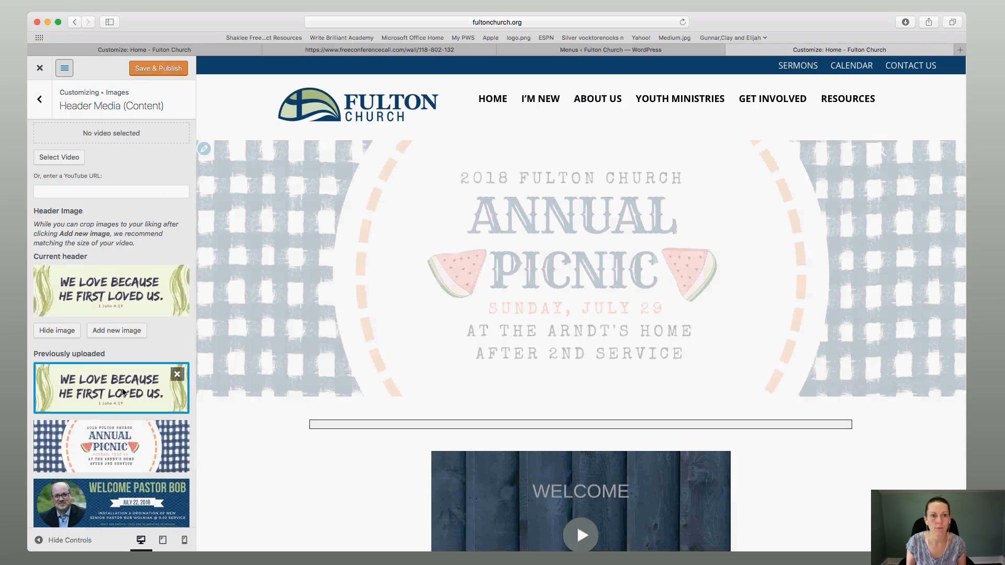
pyautogui.moveTo(650, 104)
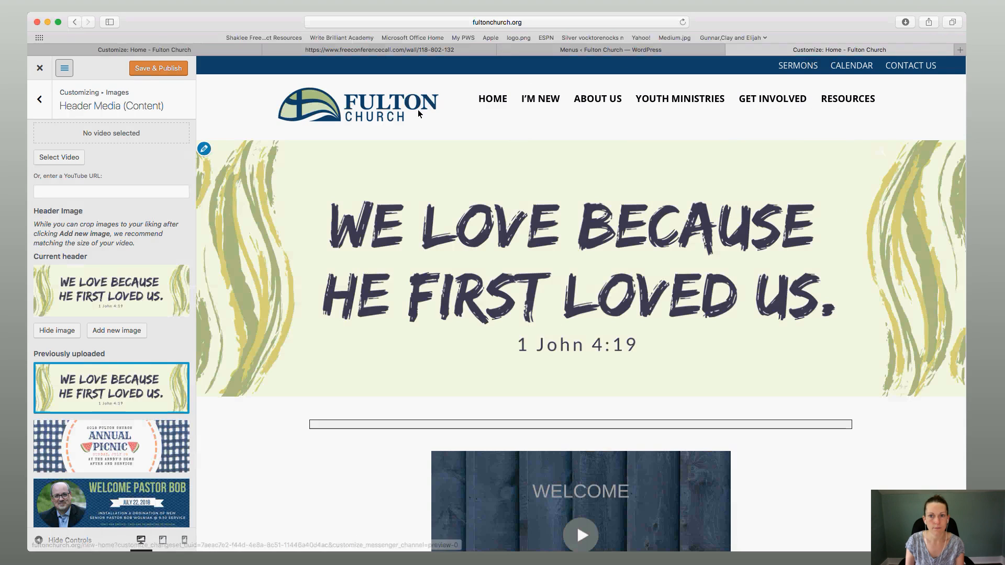
pyautogui.moveTo(570, 108)
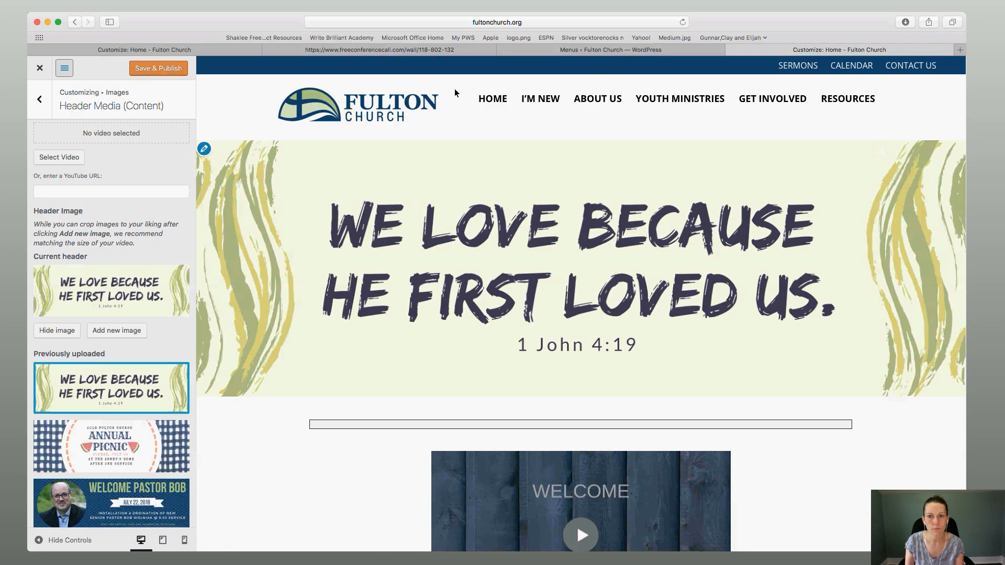
# - Leave the Menus page without saving, open the list of all WordPress pages, and search it for "home"
pyautogui.click(545, 51)
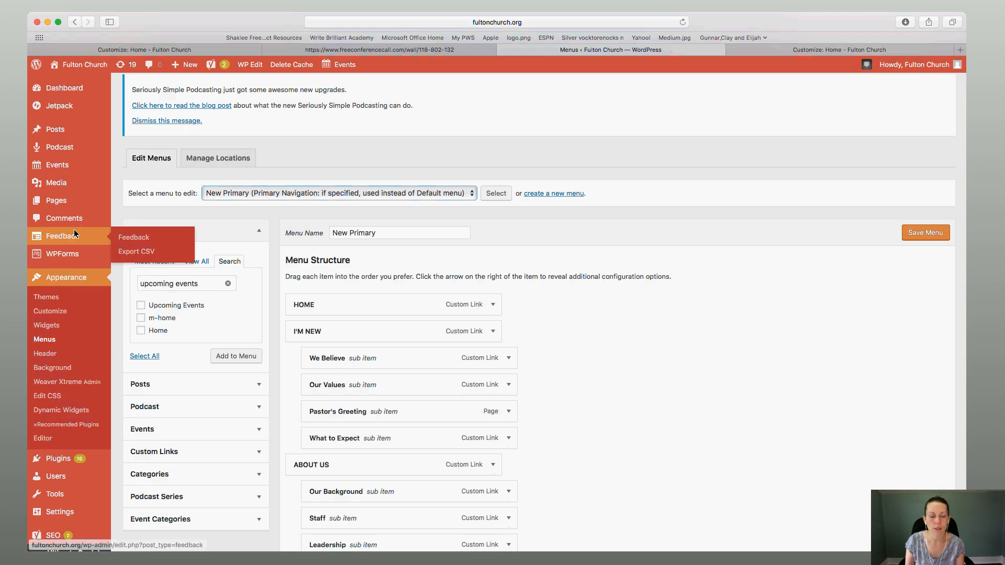
pyautogui.scroll(5, 76, 229)
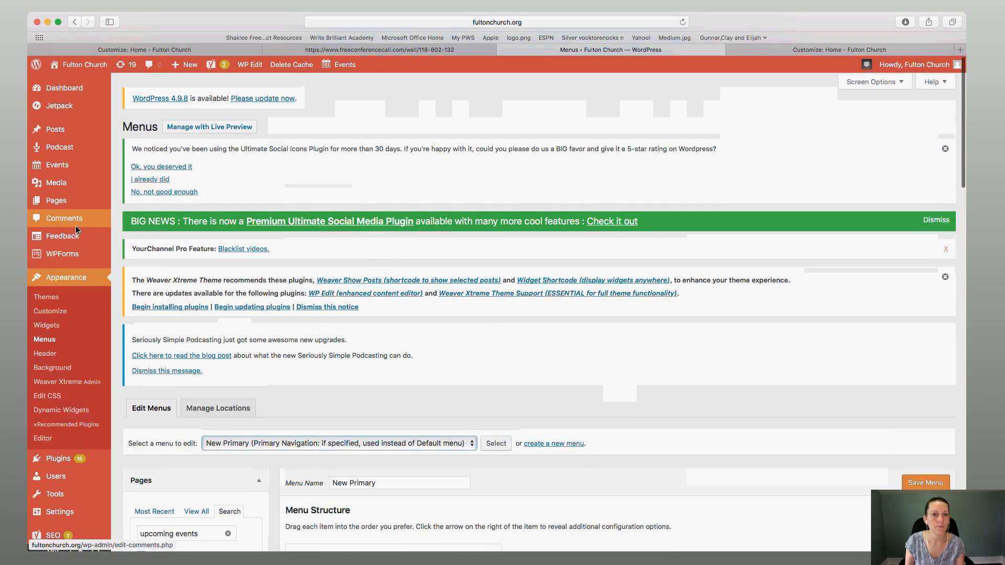
pyautogui.moveTo(58, 201)
pyautogui.click(132, 203)
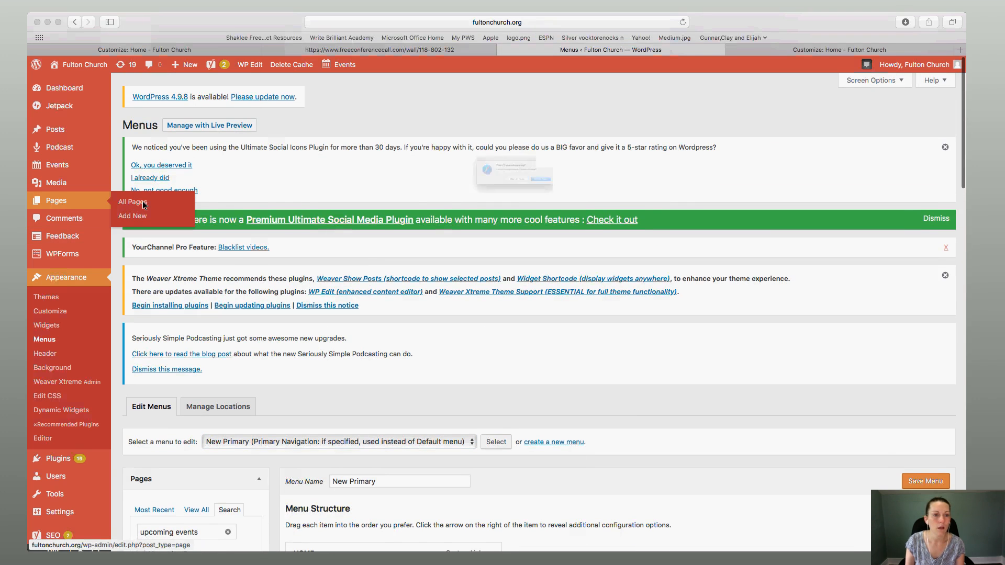
pyautogui.click(599, 198)
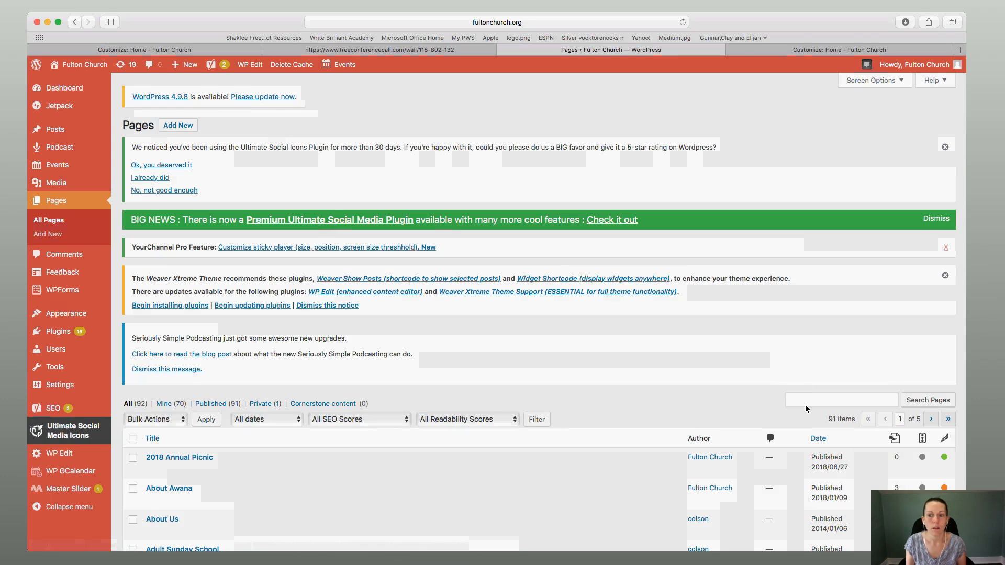
pyautogui.click(803, 403)
pyautogui.write('home')
pyautogui.click(927, 399)
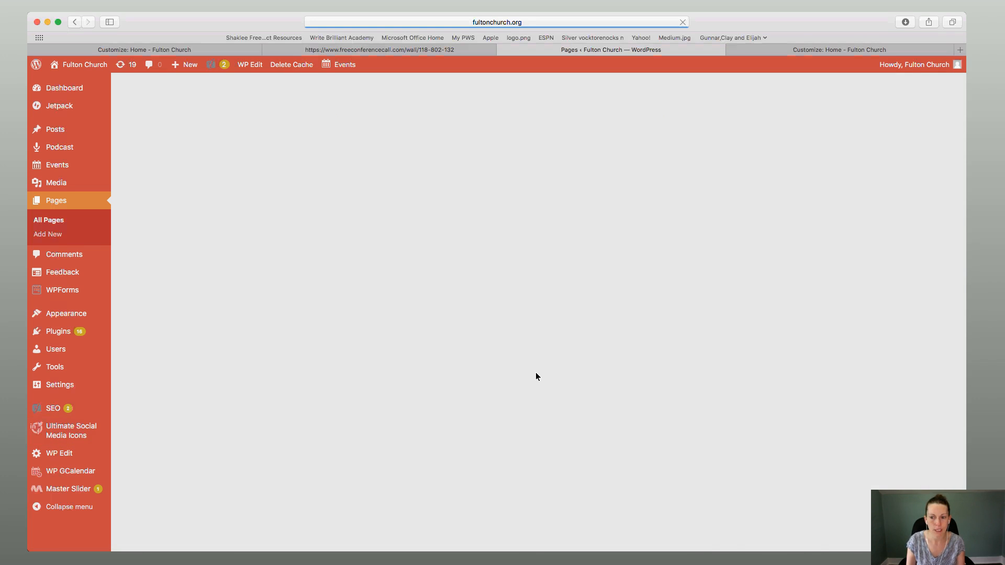
# - Open the Home front page for editing and switch its content editor to Visual mode
pyautogui.scroll(-5, 427, 353)
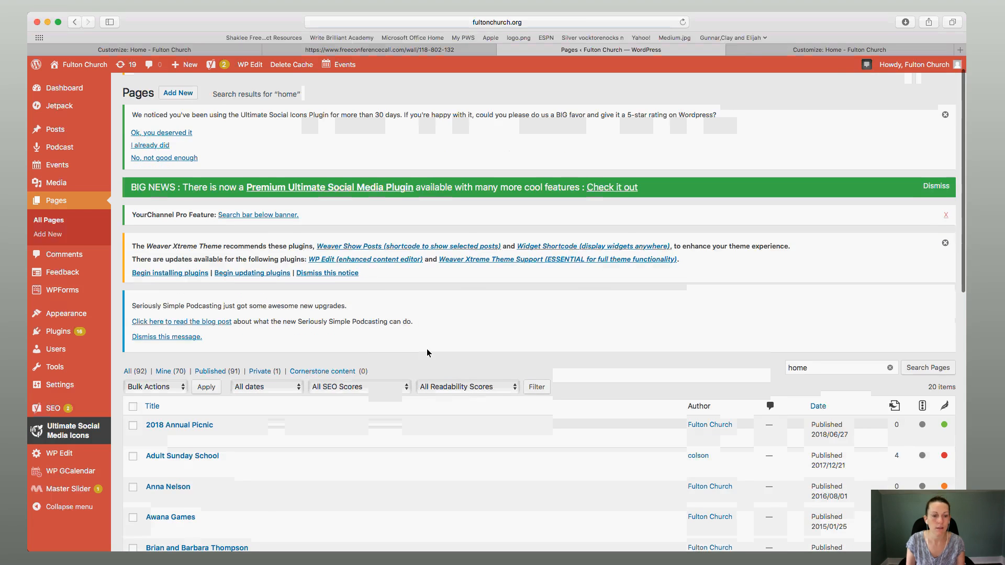
pyautogui.scroll(-3, 427, 353)
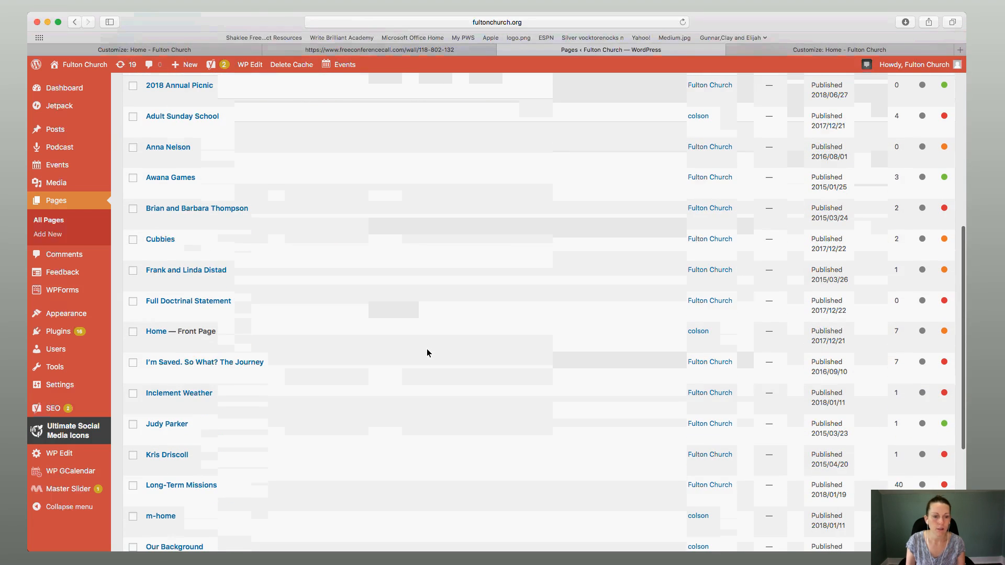
pyautogui.click(152, 343)
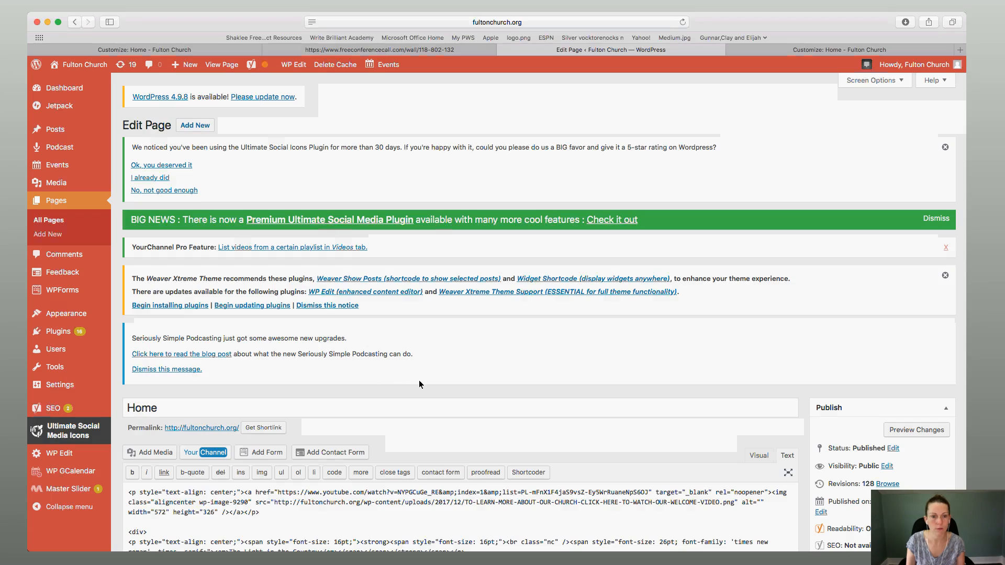
pyautogui.click(760, 456)
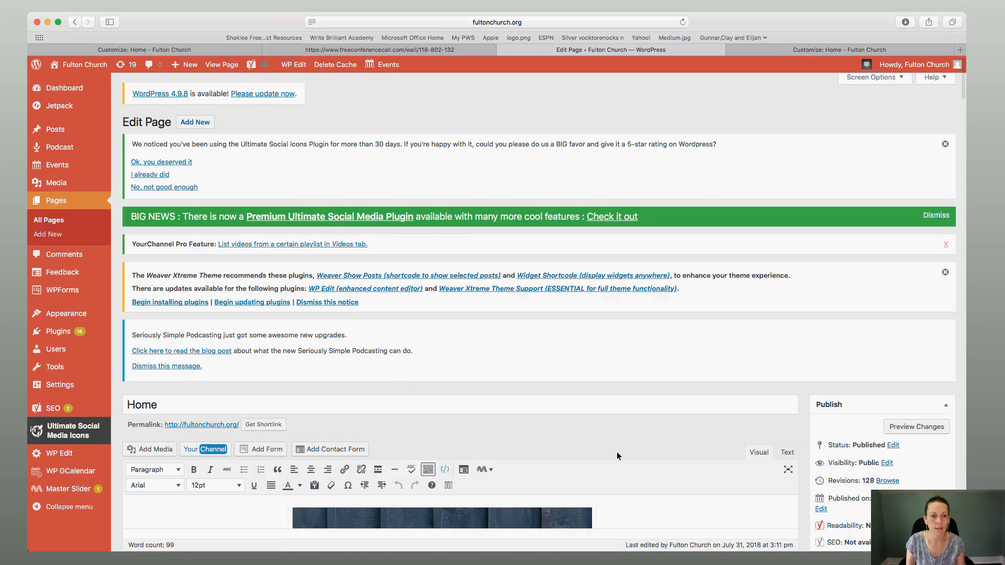
# - Try the pastor welcome and Annual Picnic header images for the Home page, and reselect "We Love Because He First Loved Us"
pyautogui.scroll(-10, 616, 452)
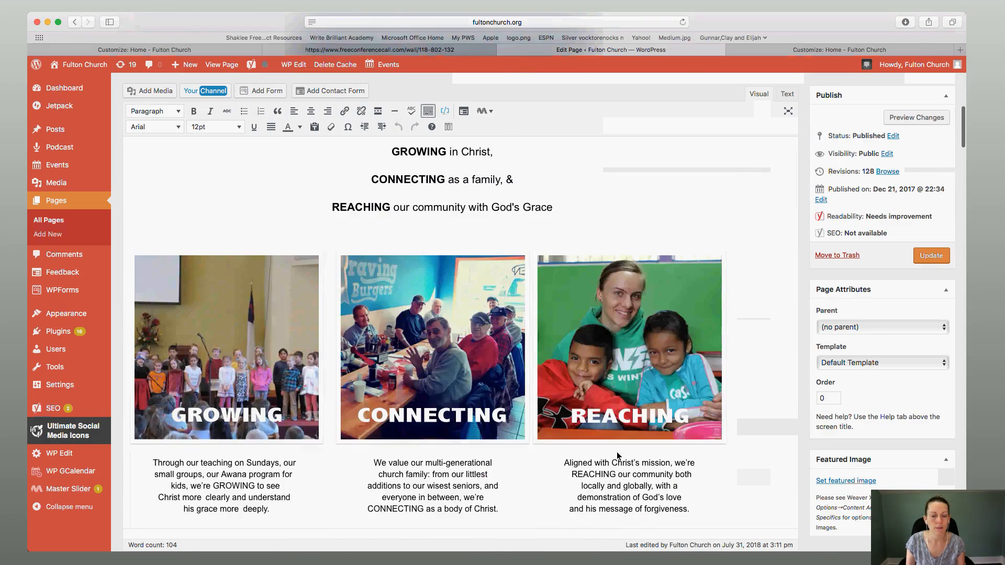
pyautogui.scroll(-12, 617, 455)
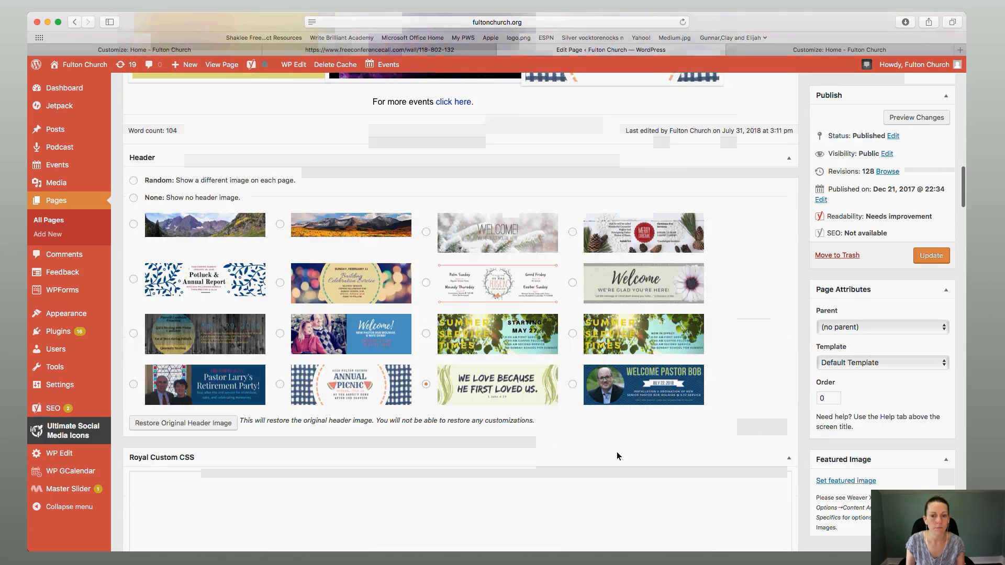
pyautogui.click(573, 384)
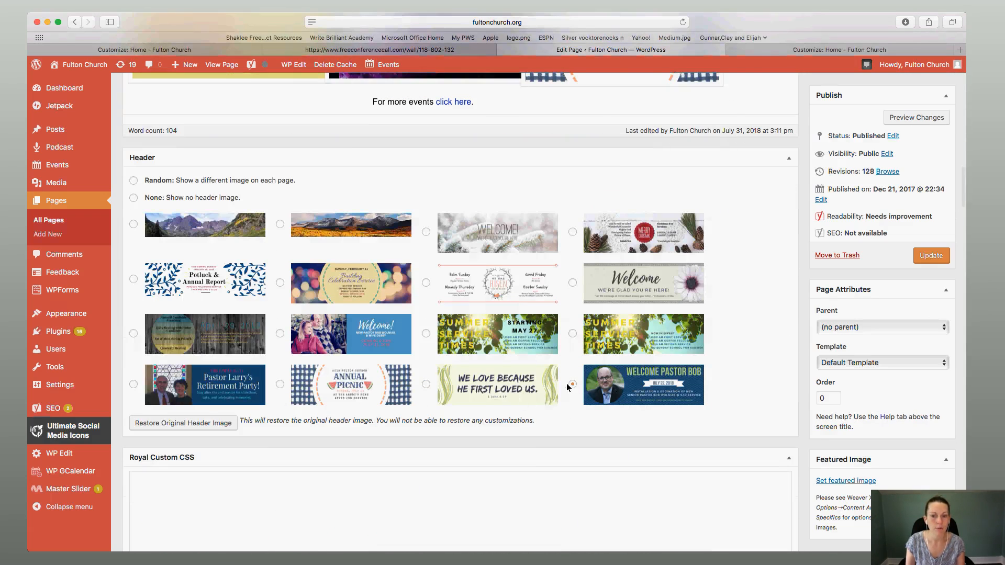
pyautogui.click(280, 384)
pyautogui.click(426, 384)
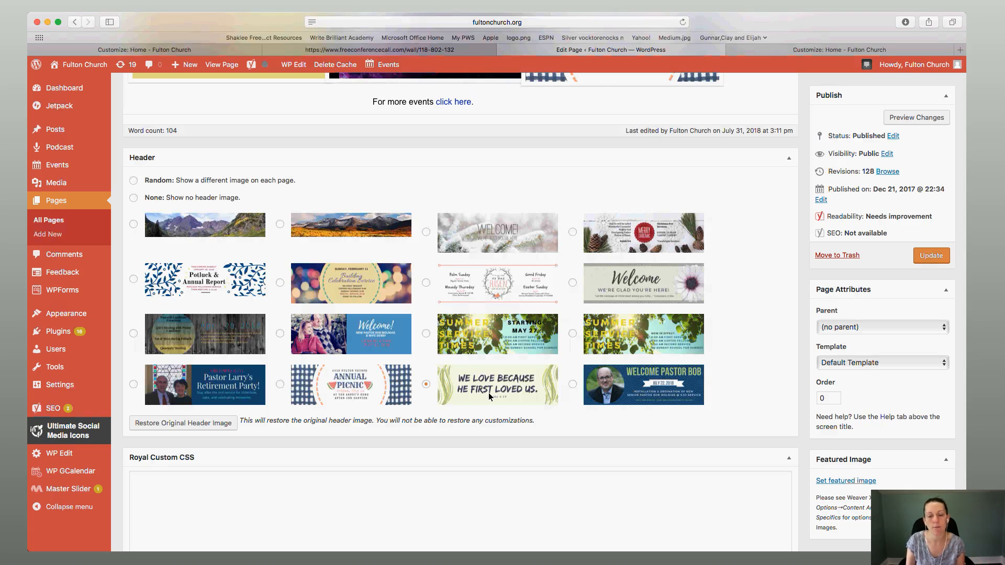
pyautogui.scroll(1, 488, 393)
pyautogui.scroll(15, 489, 393)
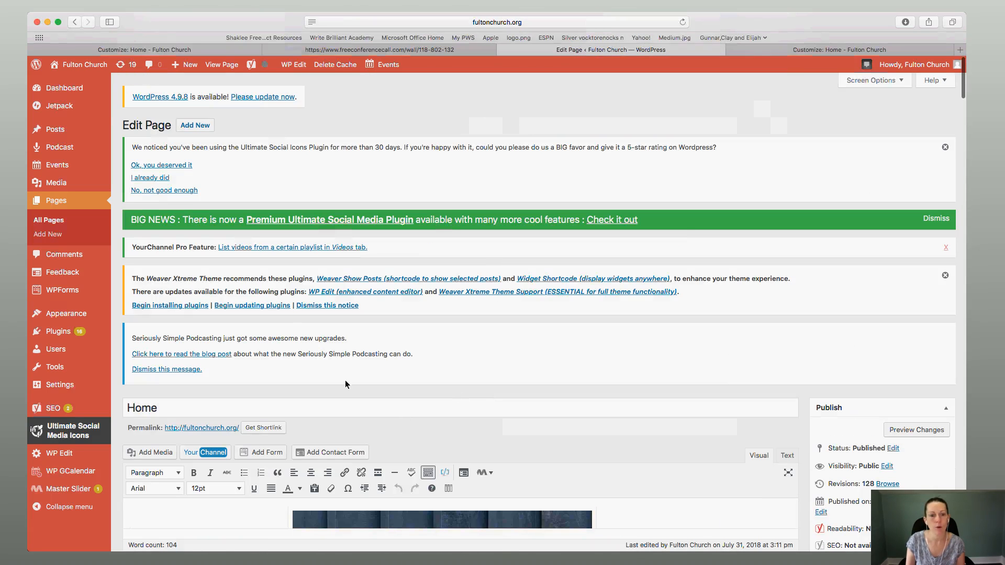
# - Return to the list of all pages, search it for "m-home", and open the m-home page for editing
pyautogui.click(61, 225)
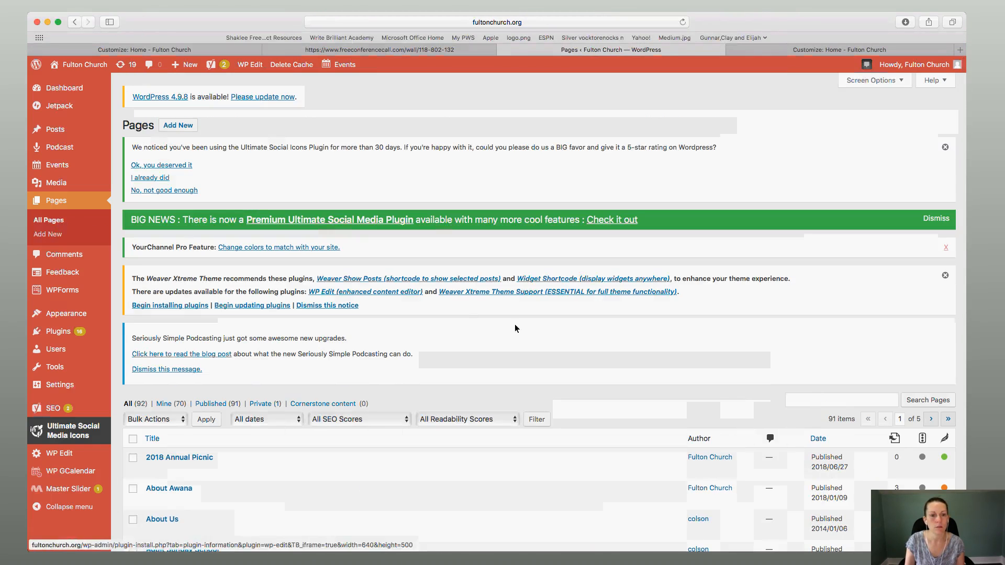
pyautogui.click(845, 403)
pyautogui.write('m-home')
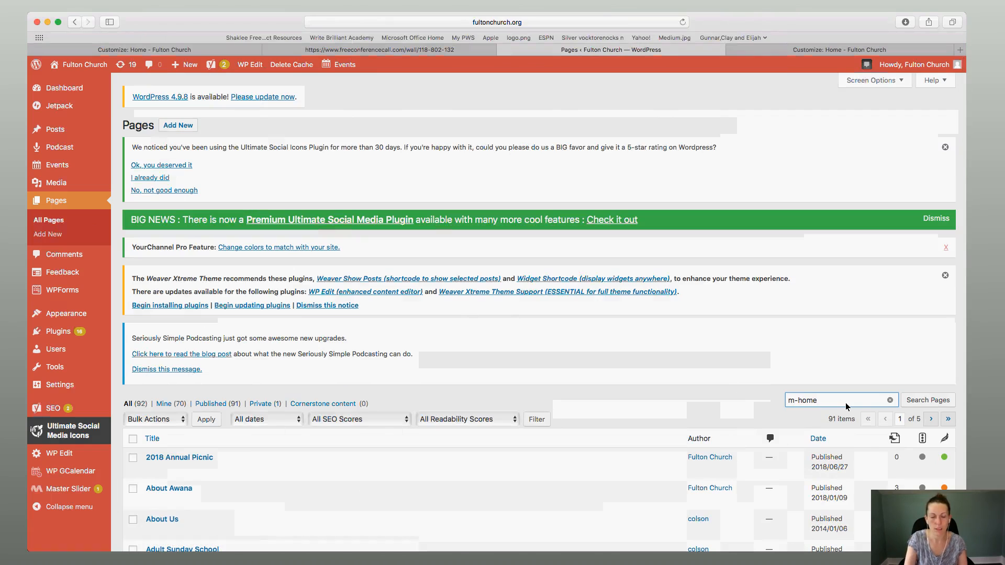
pyautogui.click(939, 401)
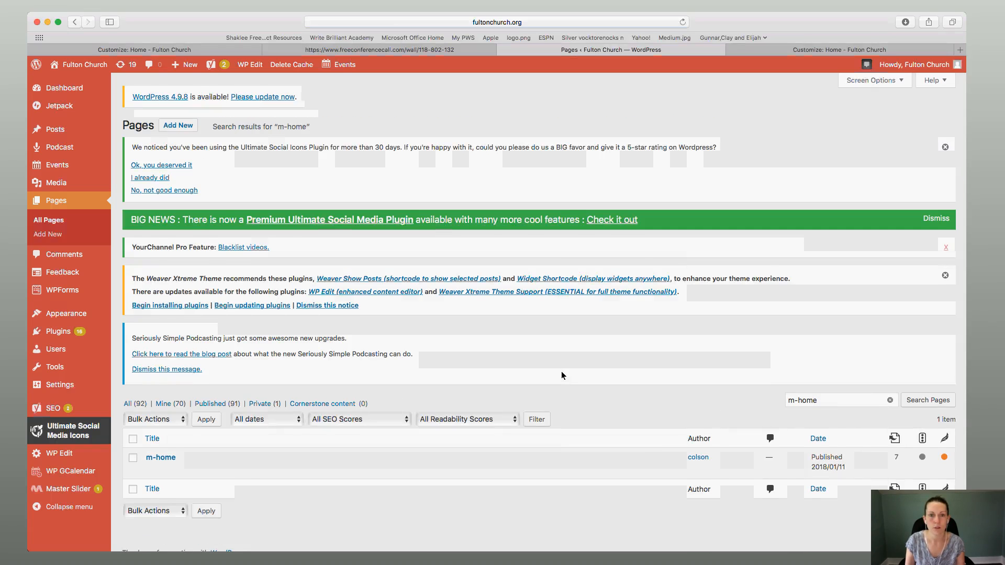
pyautogui.click(151, 458)
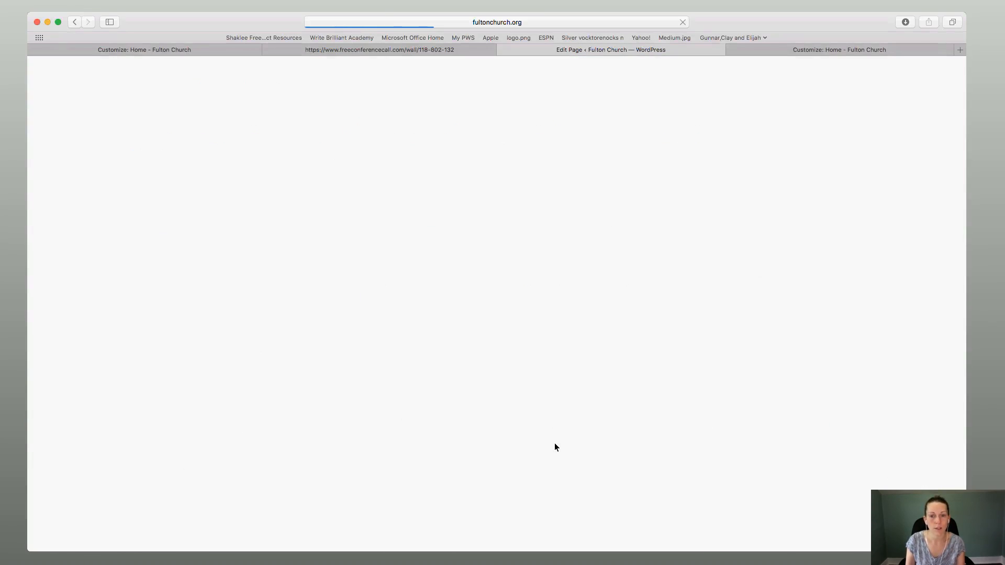
# - Review the m-home page's content and its header image choices without changing anything
pyautogui.scroll(-15, 554, 443)
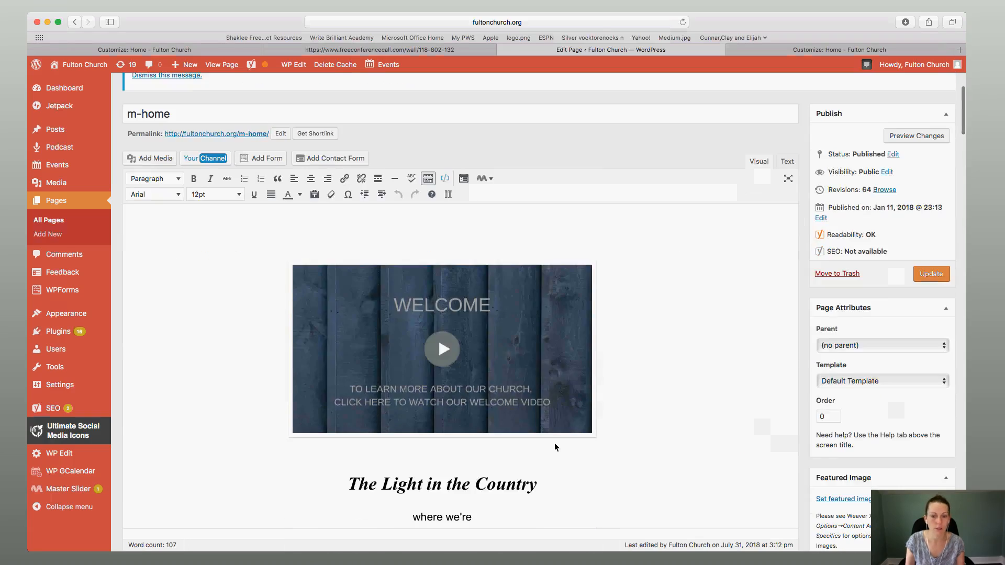
pyautogui.scroll(-15, 554, 444)
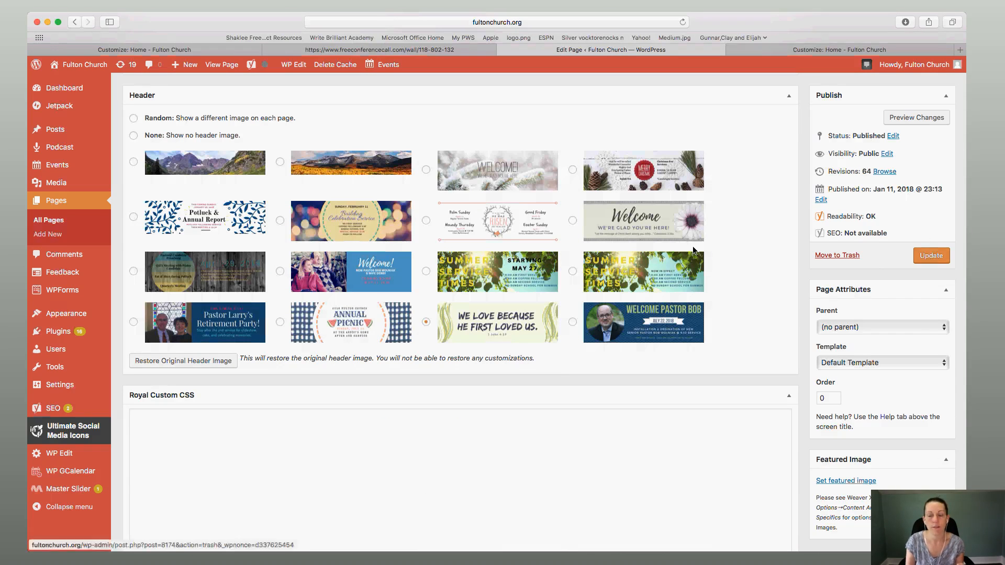
pyautogui.scroll(10, 707, 231)
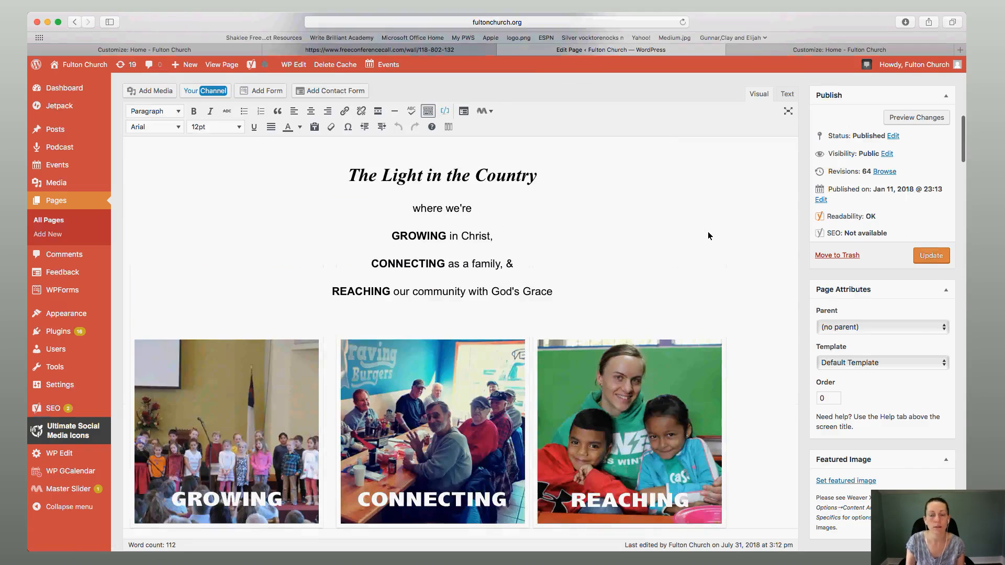
pyautogui.scroll(6, 707, 232)
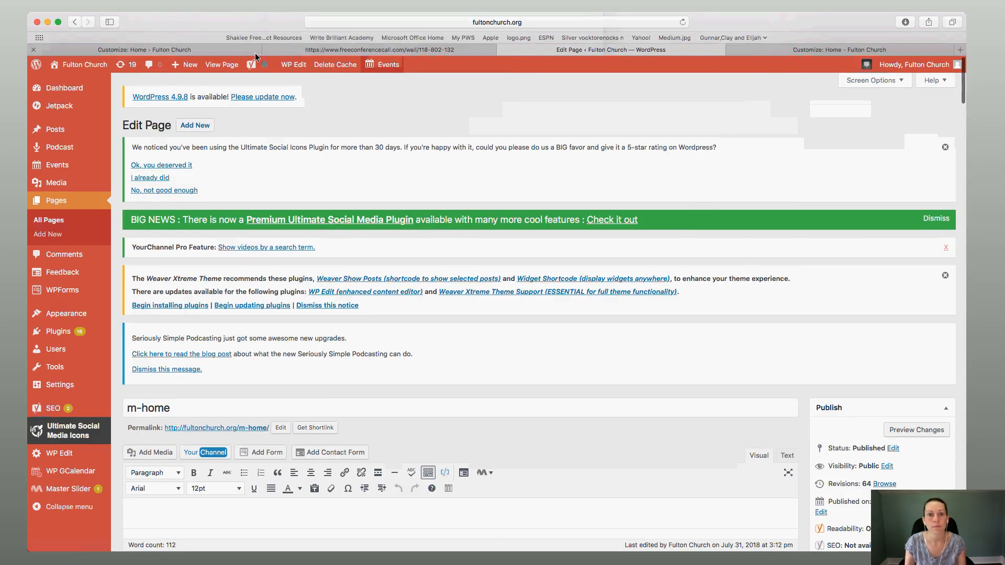
# - Switch to the Customizer site preview and view the We Believe page under I'm New
pyautogui.click(204, 52)
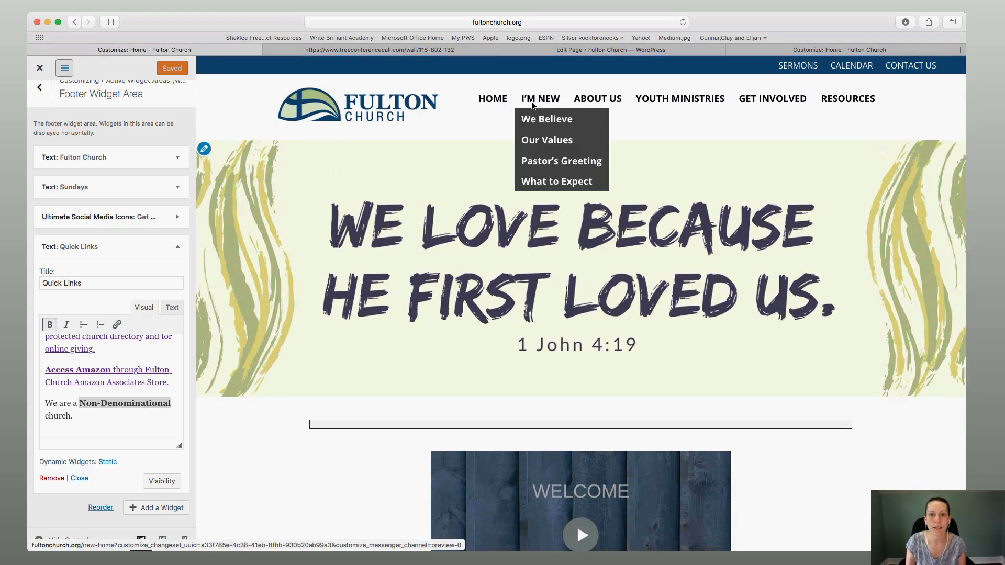
pyautogui.click(548, 118)
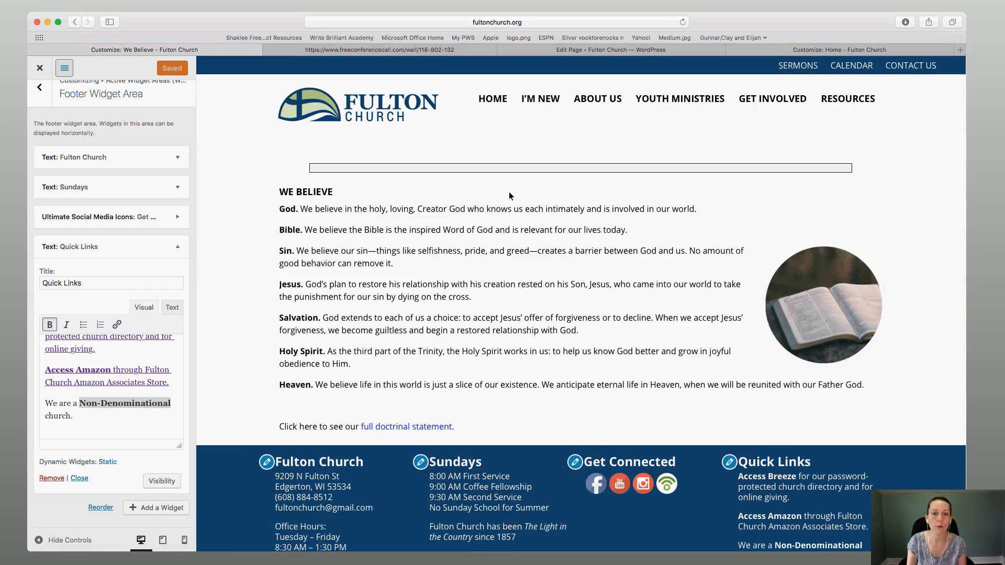
pyautogui.moveTo(662, 141)
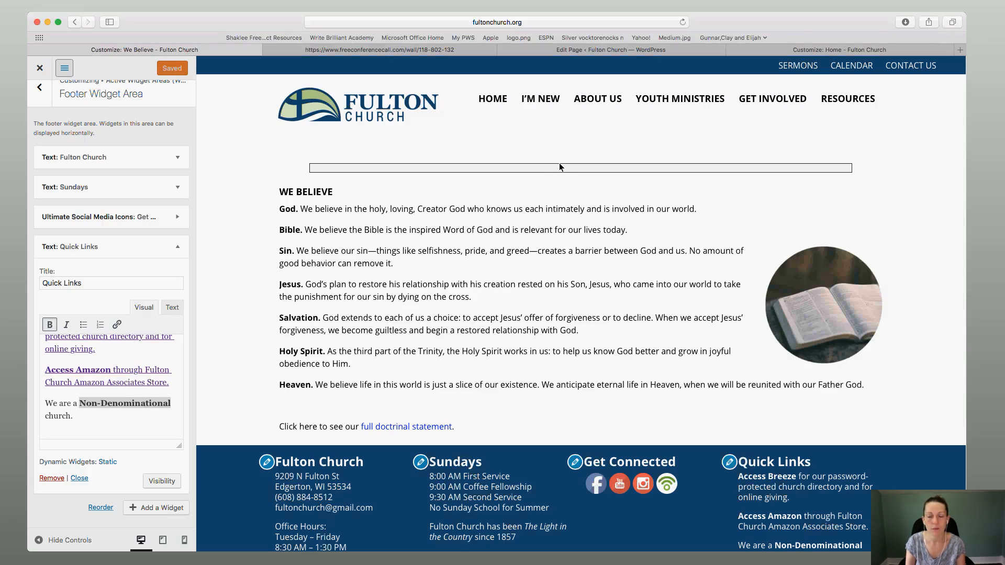
# - View the Sunday School page under Youth Ministries and look it over from its header down to the footer
pyautogui.moveTo(685, 101)
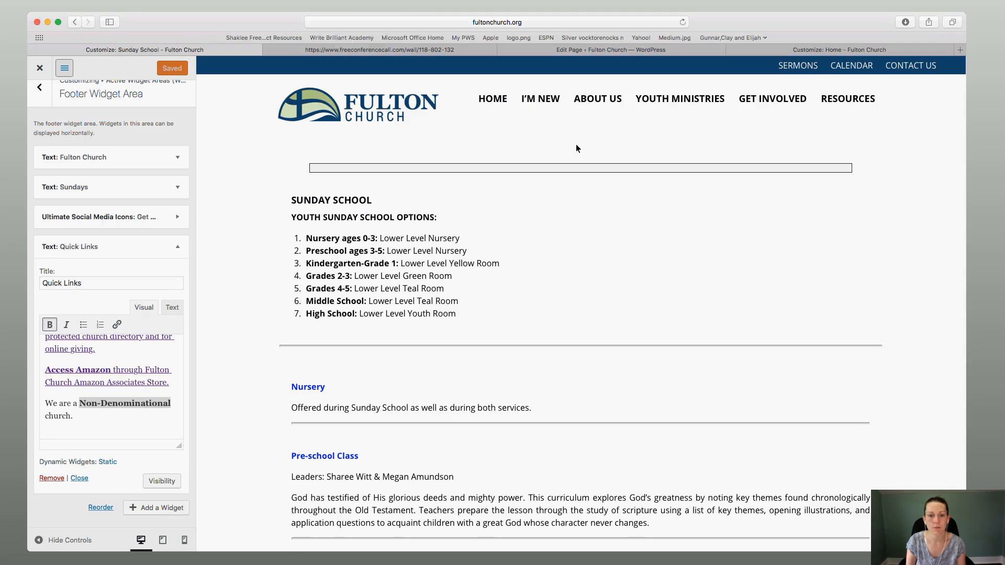
pyautogui.scroll(-5, 576, 145)
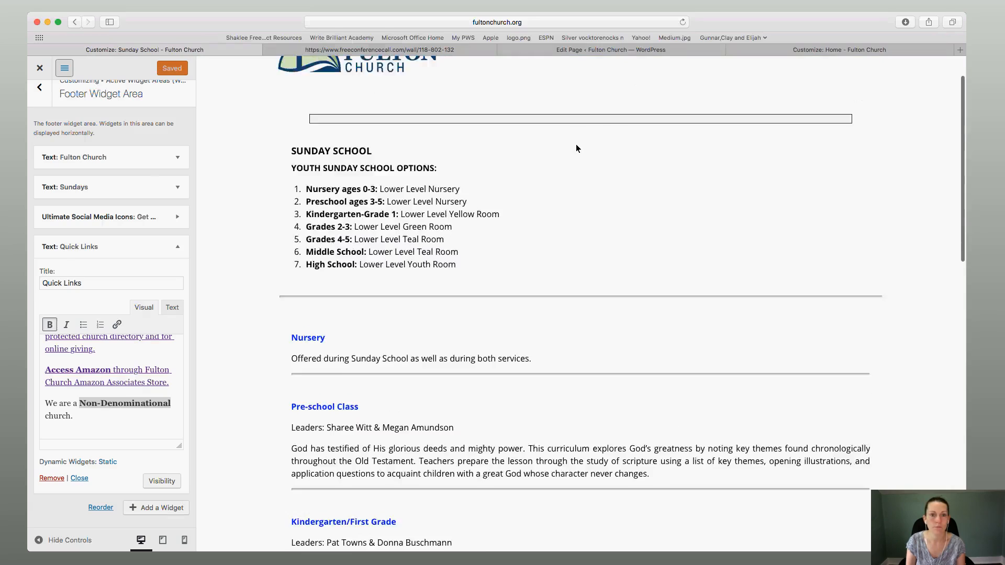
pyautogui.scroll(-10, 576, 145)
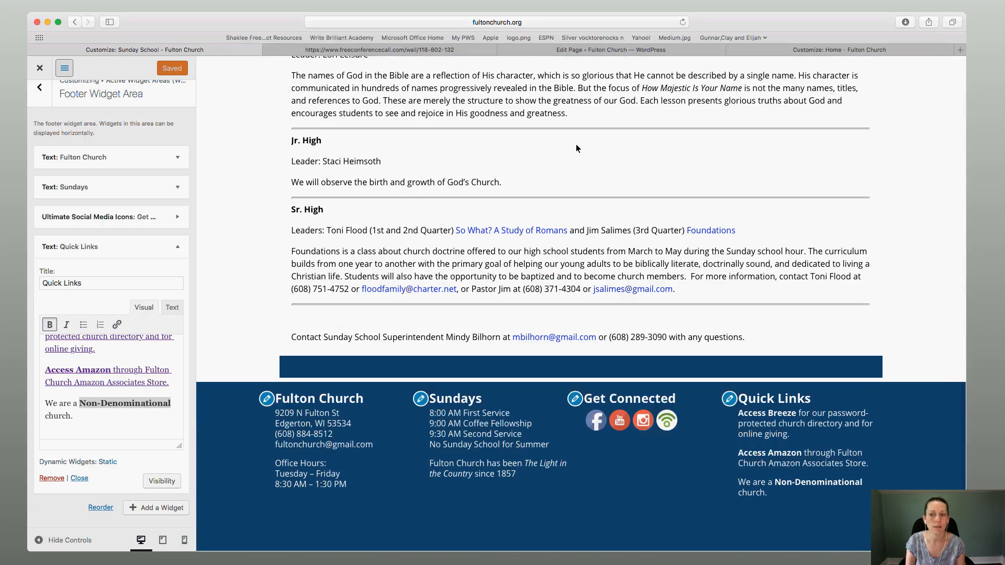
pyautogui.scroll(15, 576, 145)
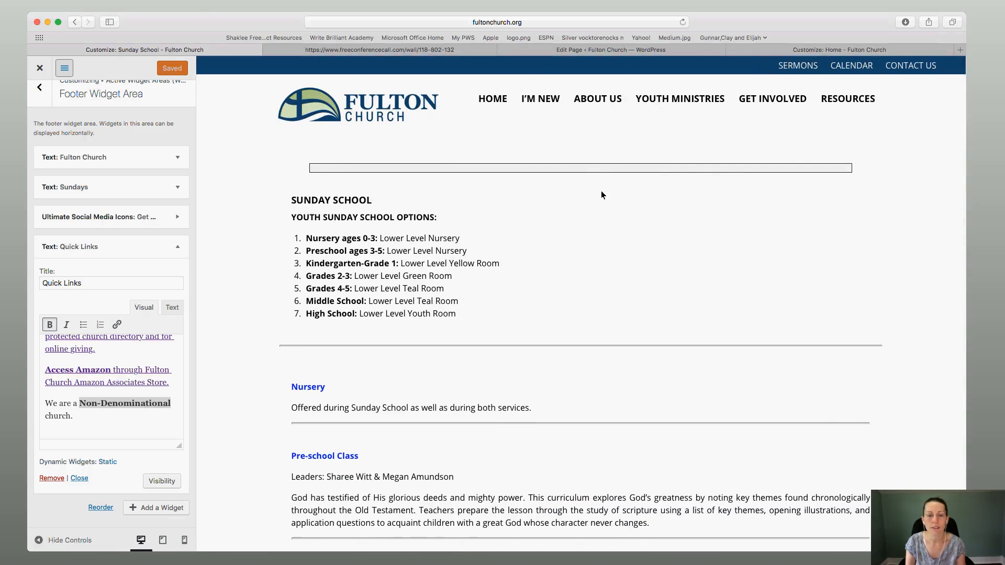
pyautogui.scroll(-15, 600, 191)
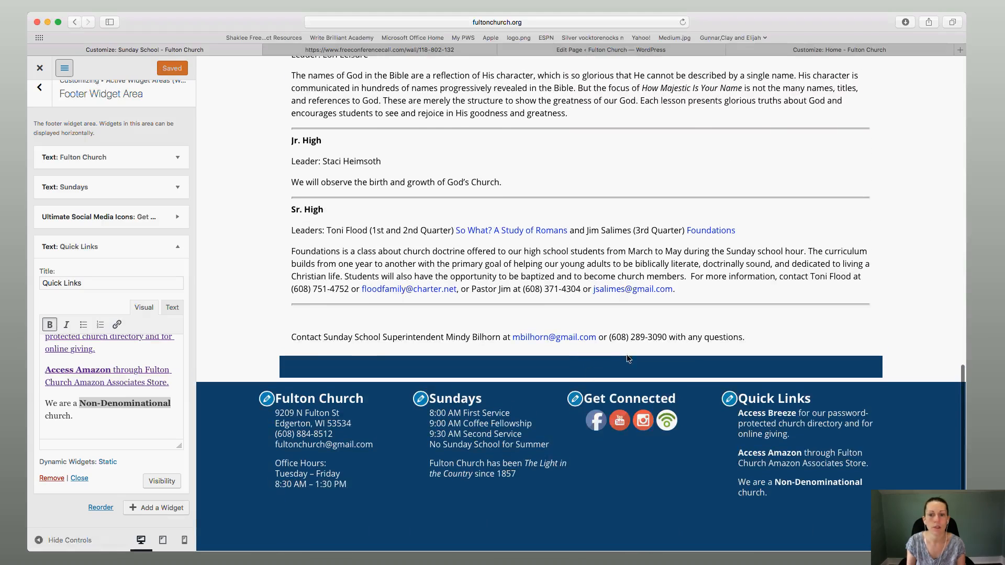
pyautogui.scroll(15, 627, 354)
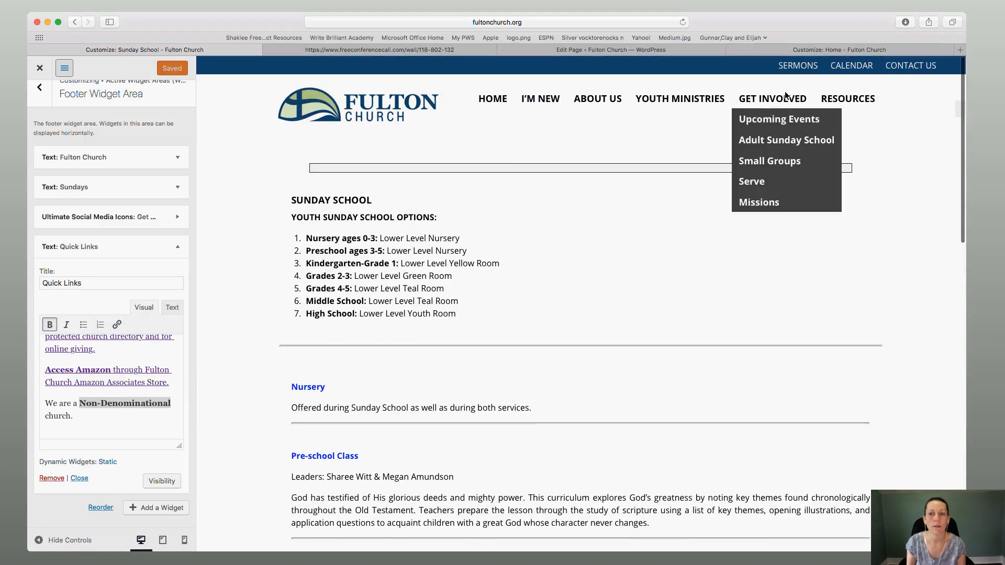
# - View the Upcoming Events page under Get Involved, and look over its event banners, the Resources submenu and the footer
pyautogui.click(769, 119)
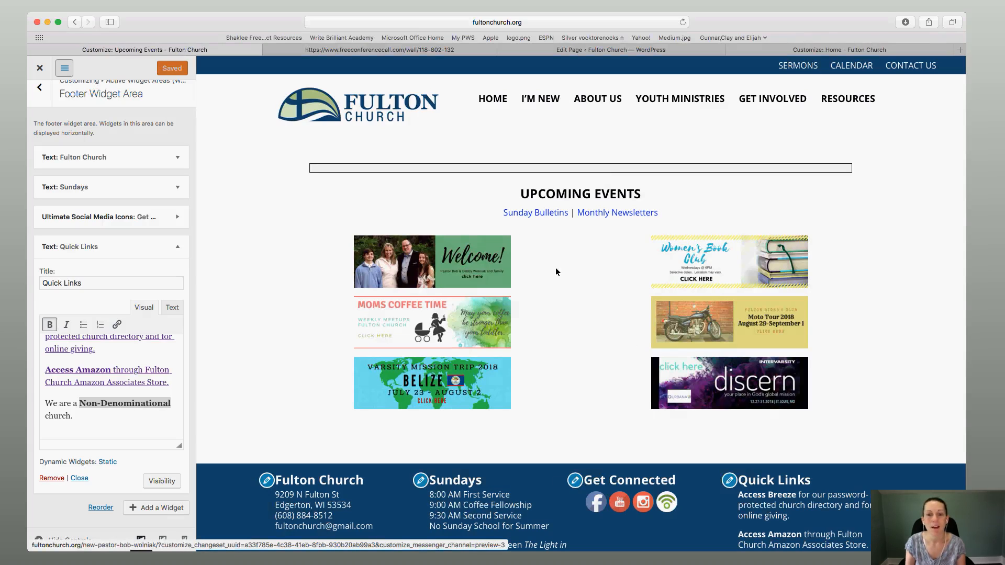
pyautogui.scroll(-3, 554, 274)
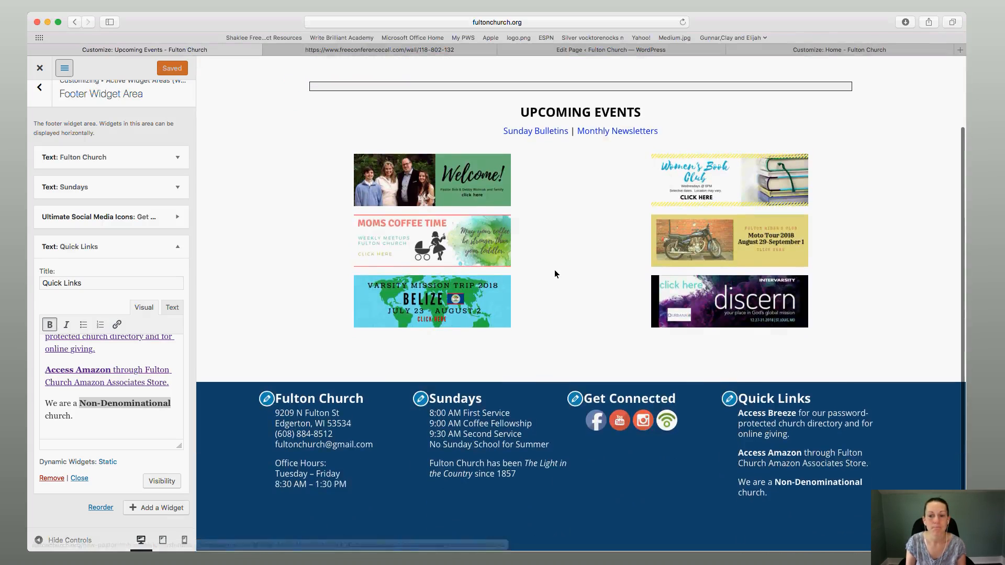
pyautogui.scroll(3, 555, 274)
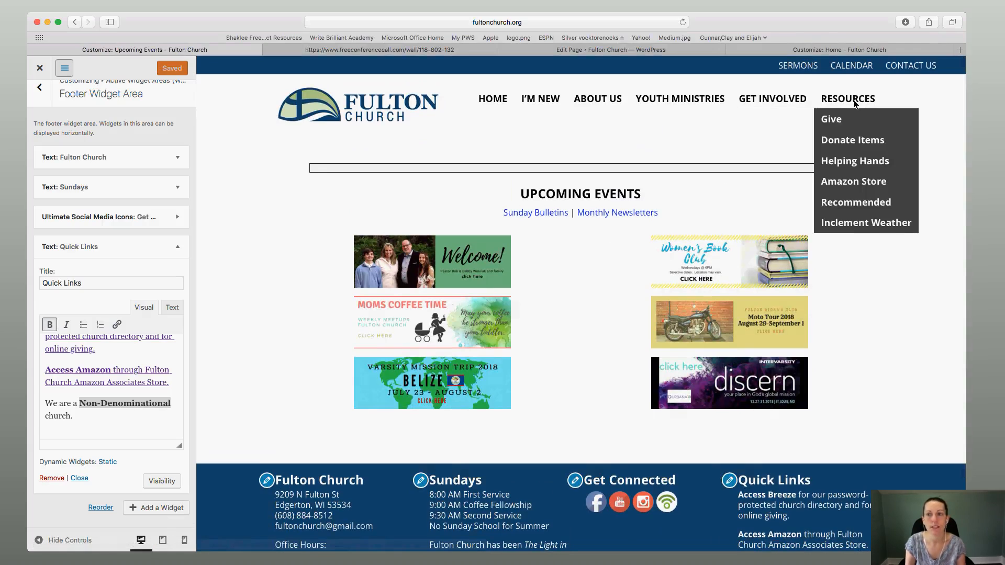
pyautogui.moveTo(807, 101)
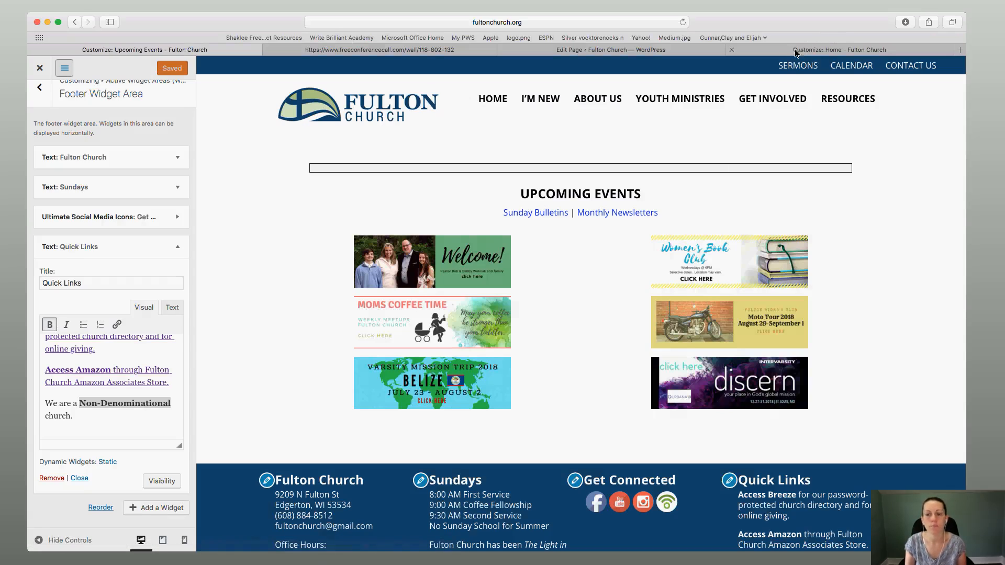
pyautogui.scroll(-3, 598, 243)
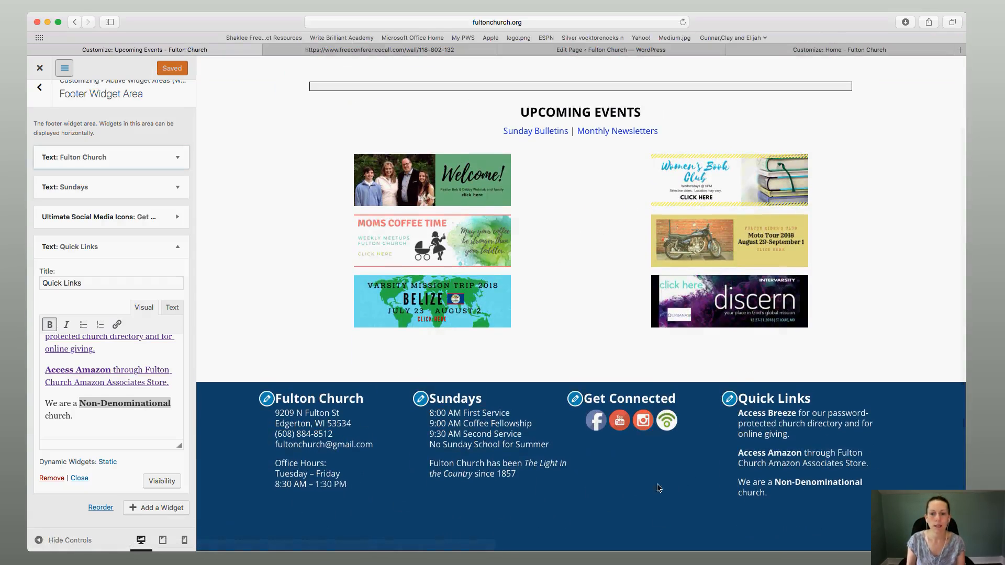
pyautogui.scroll(1, 596, 307)
pyautogui.scroll(3, 595, 307)
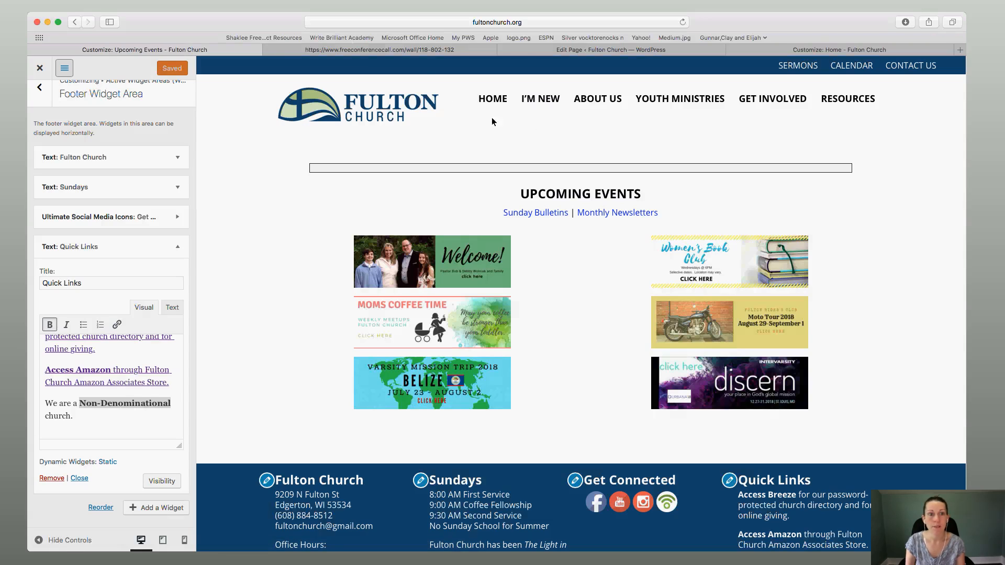
pyautogui.click(453, 50)
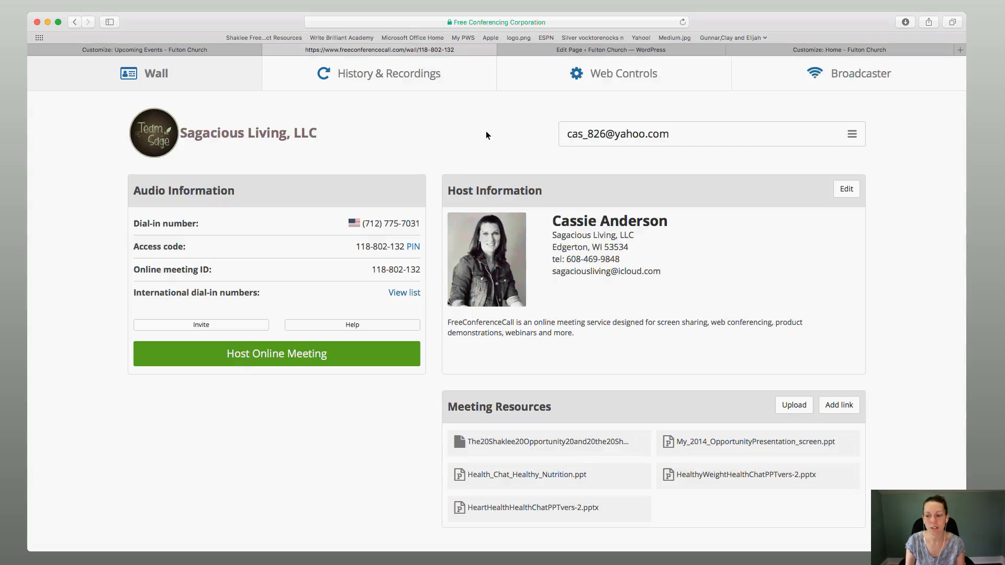
pyautogui.click(690, 50)
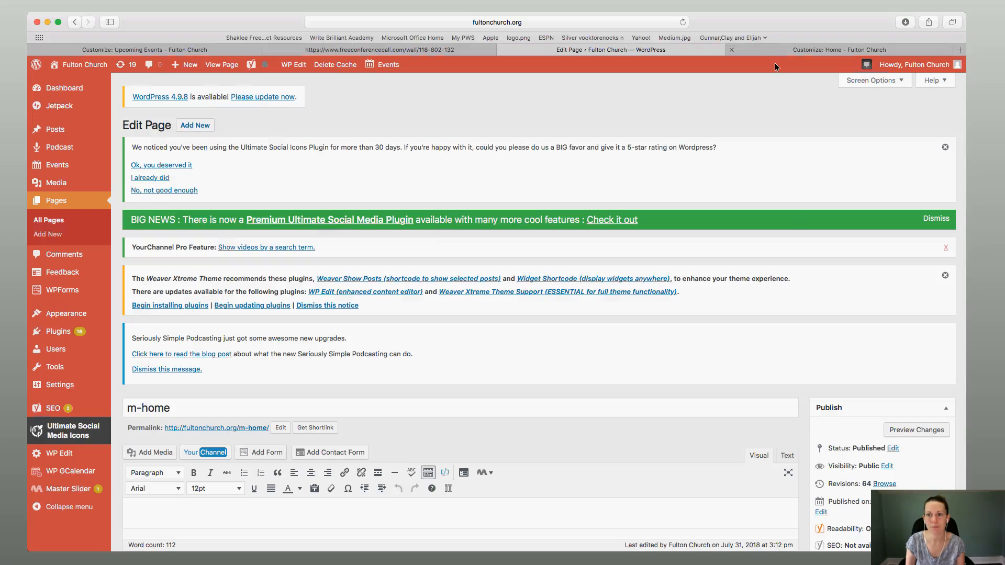
pyautogui.click(866, 562)
pyautogui.click(823, 332)
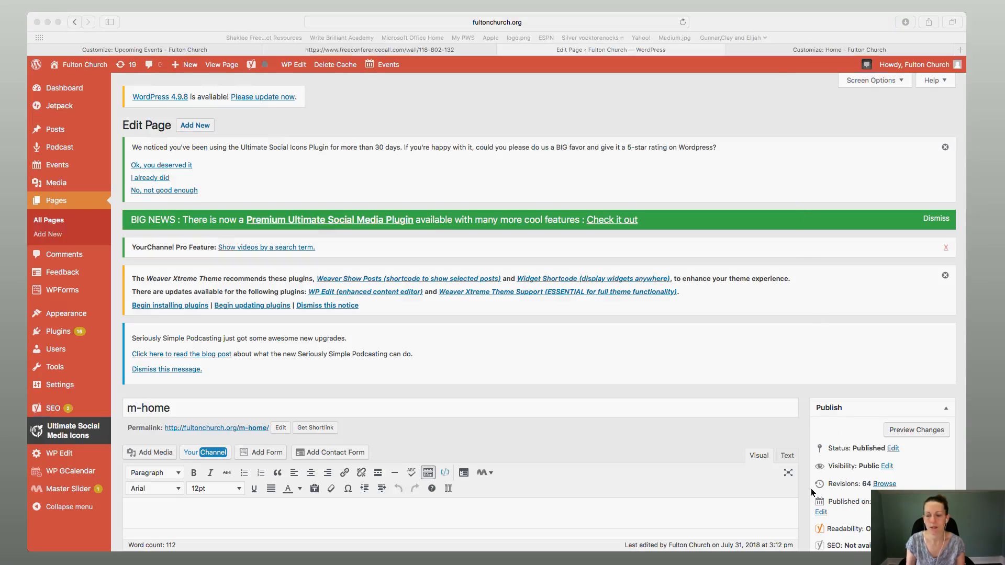